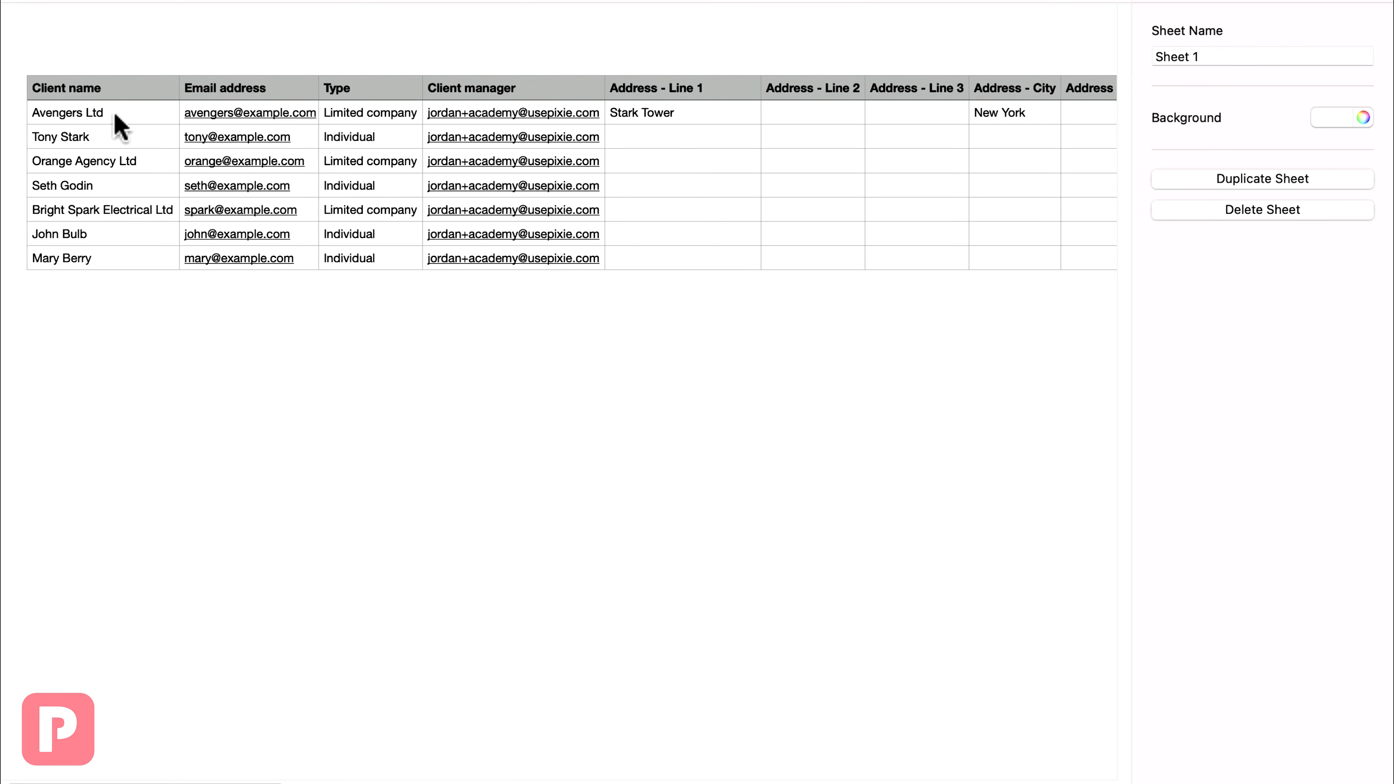
Step: Examine the client name, email address, type, client manager and address columns of the clients spreadsheet
click(120, 126)
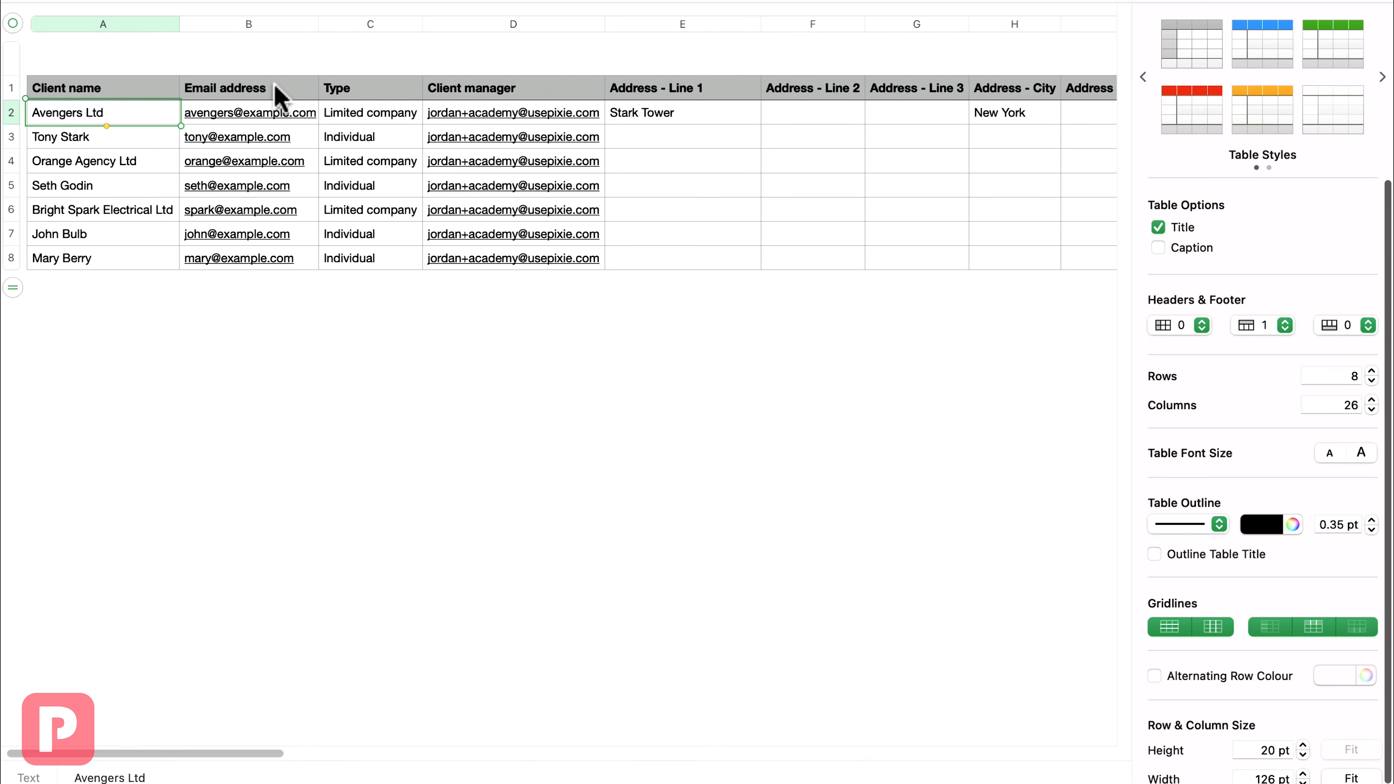
click(279, 94)
click(339, 98)
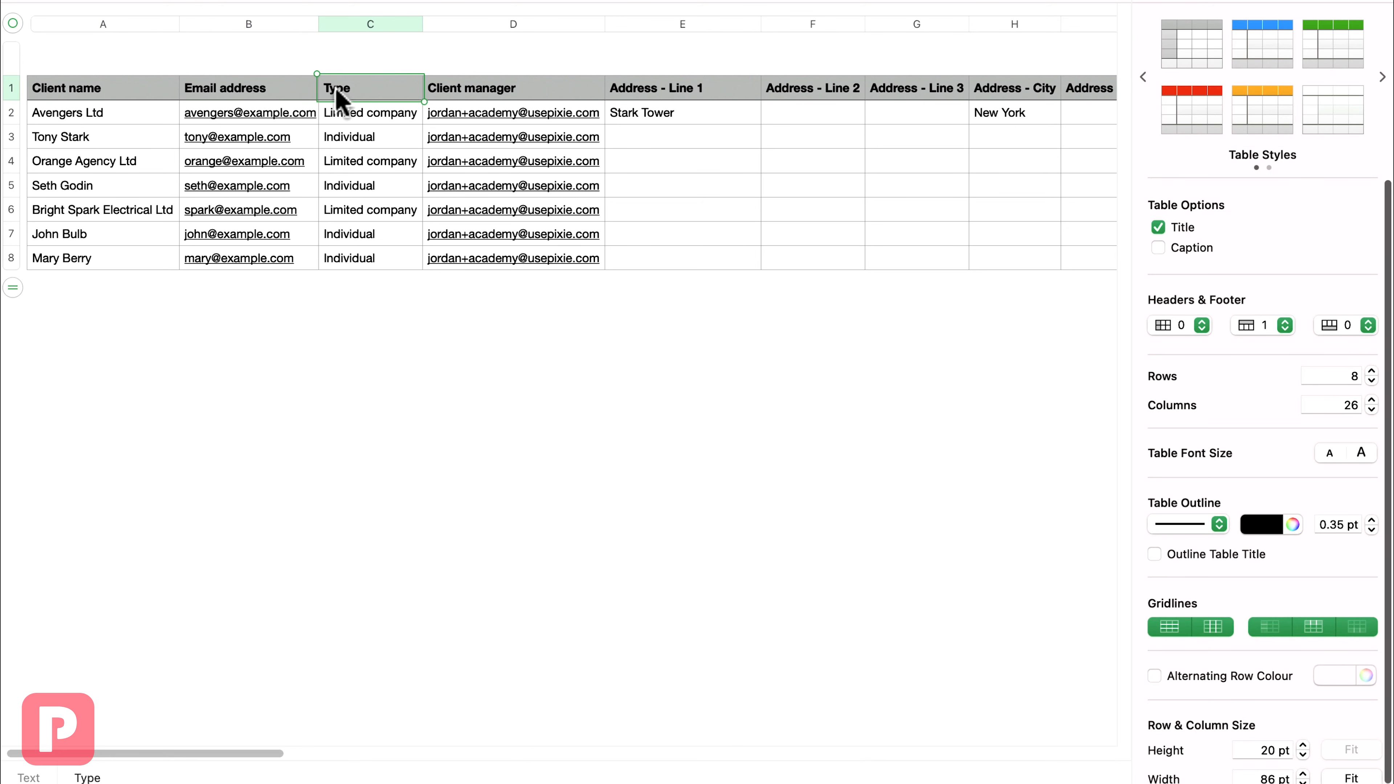
click(523, 93)
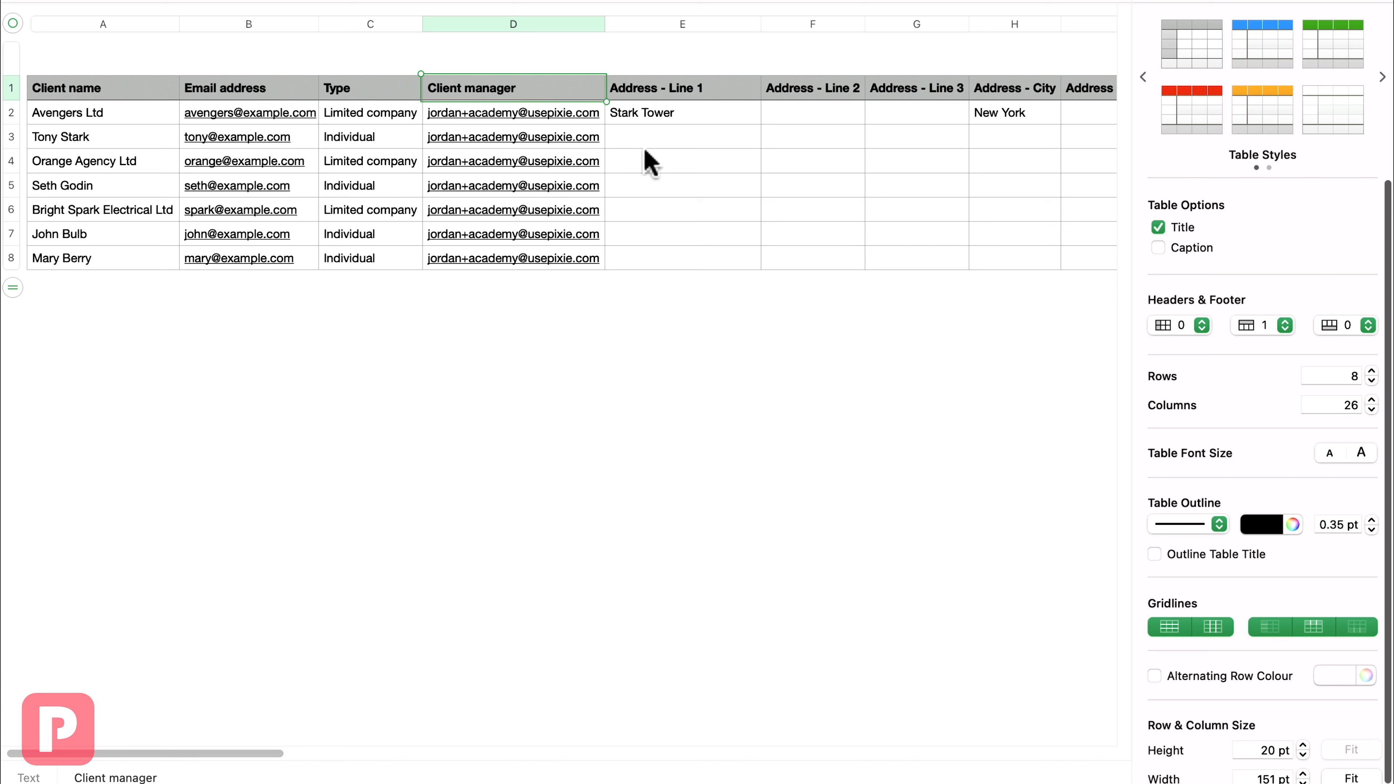
click(642, 211)
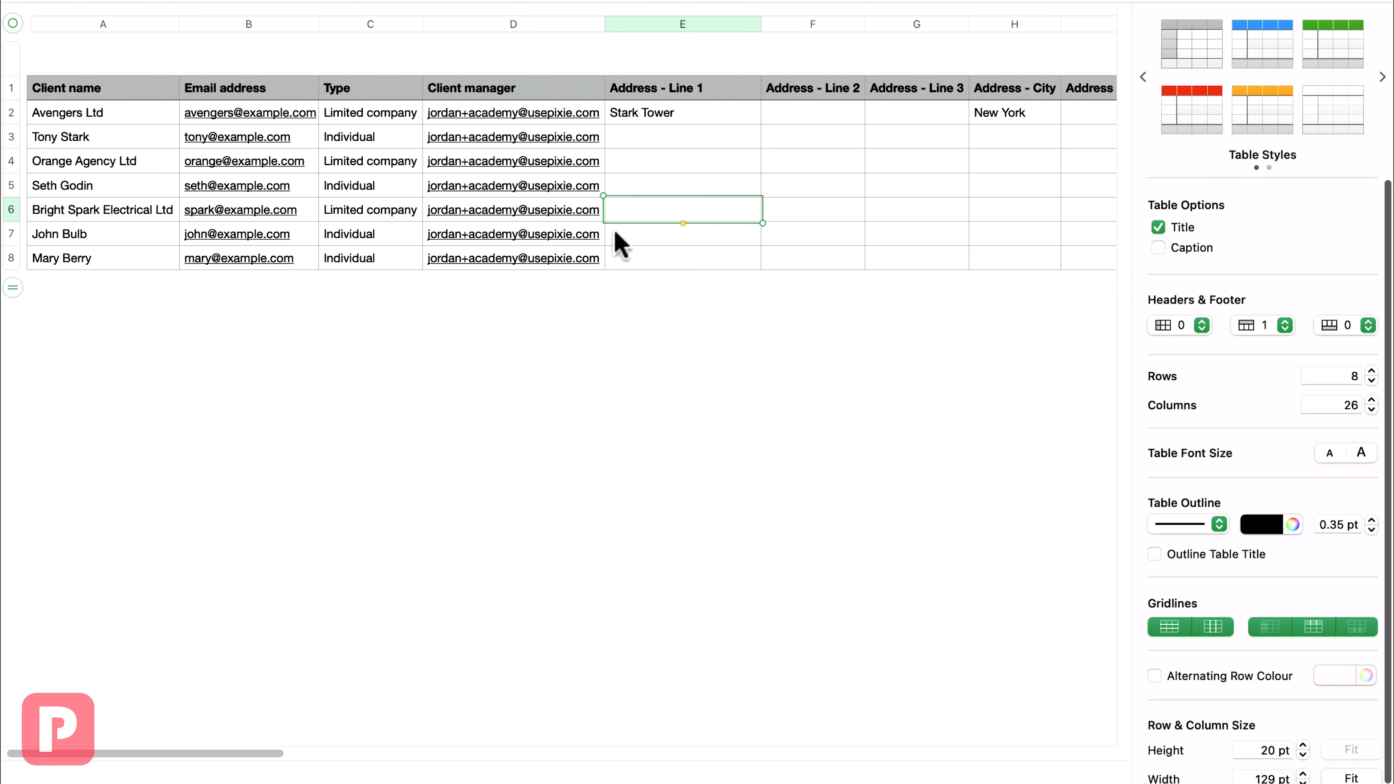
drag(241, 752, 208, 752)
click(292, 549)
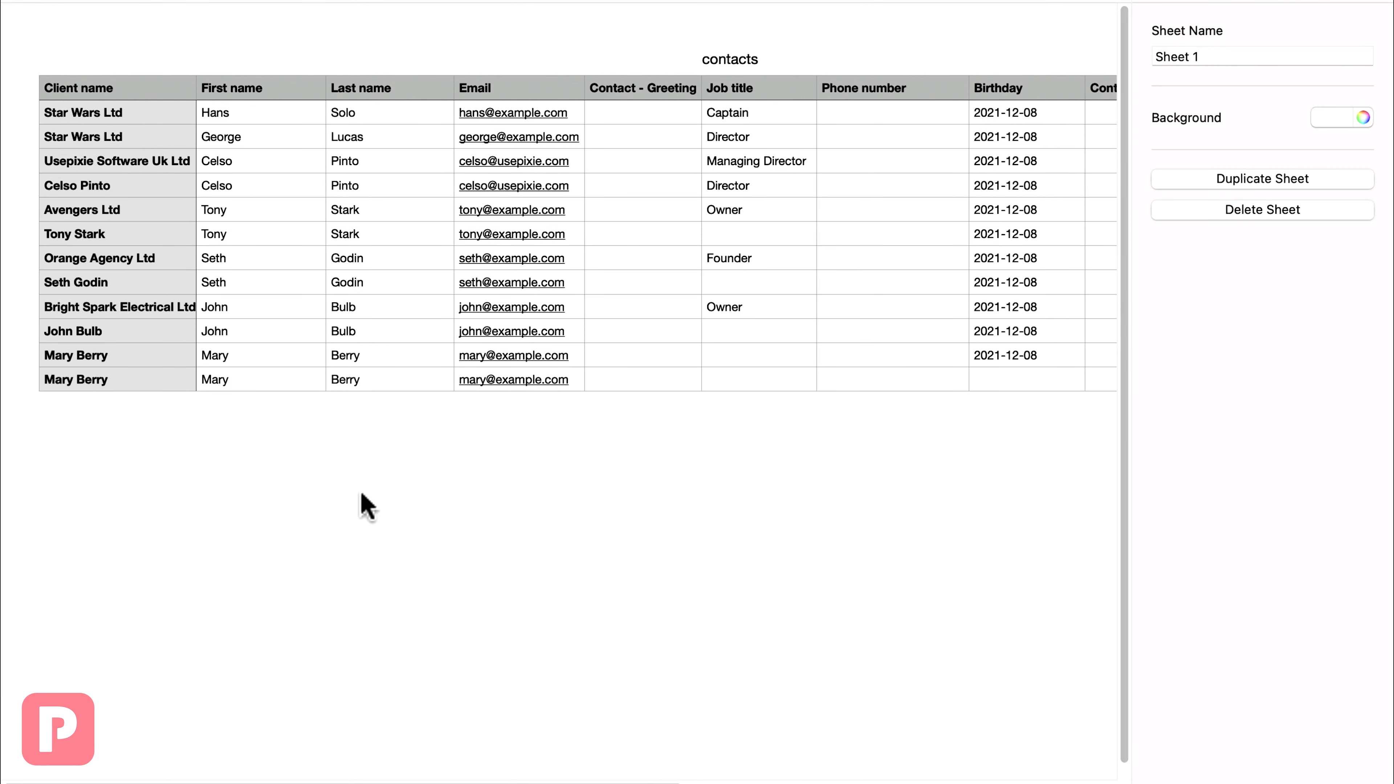
Step: Compare the client names in the contacts spreadsheet with those in the clients spreadsheet
click(81, 137)
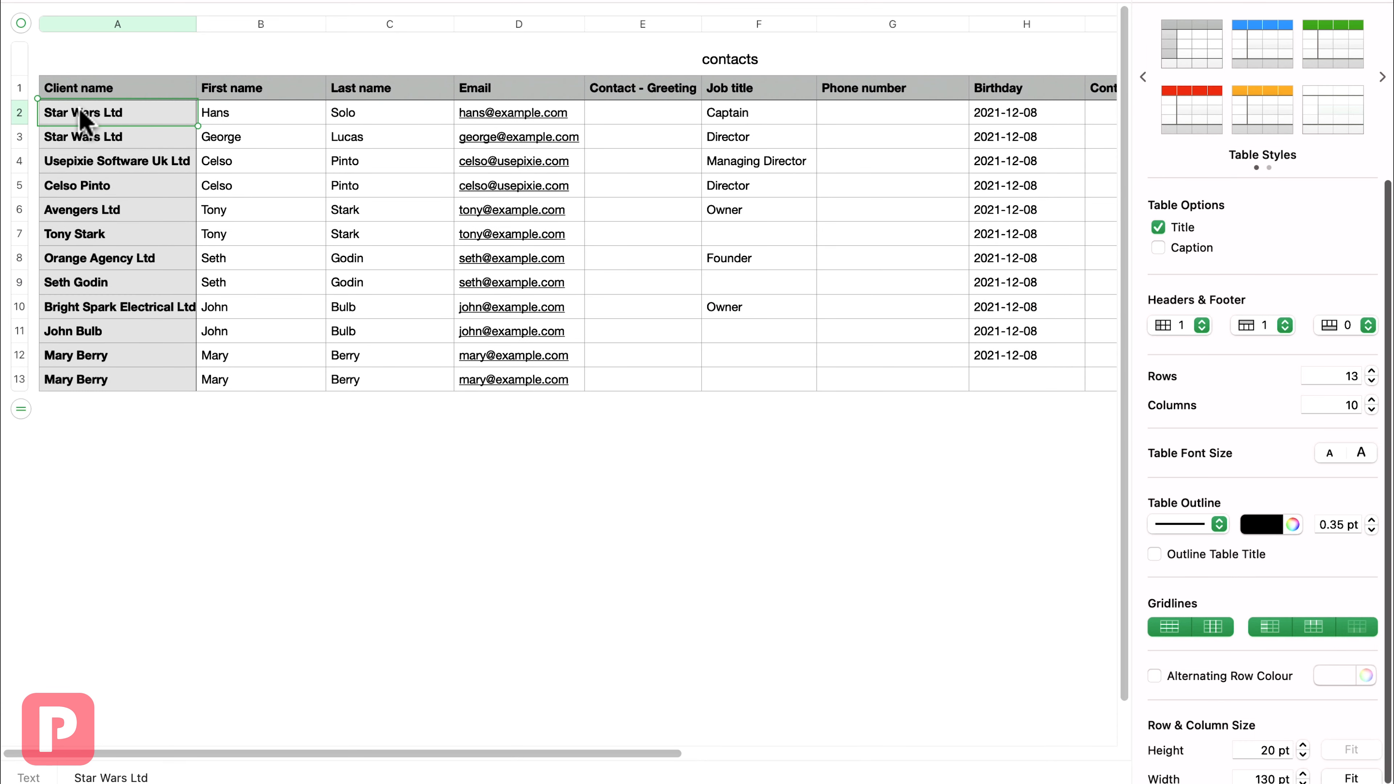
click(78, 160)
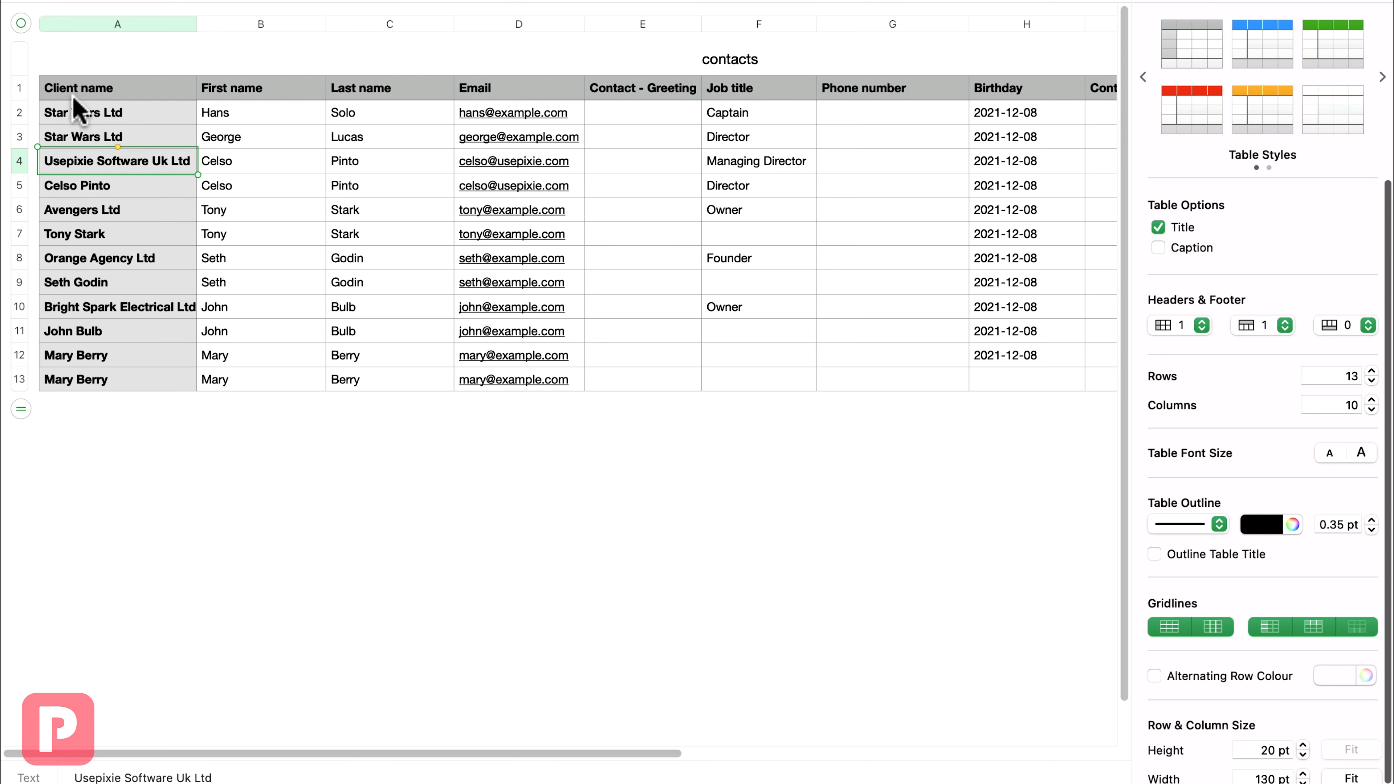
click(70, 187)
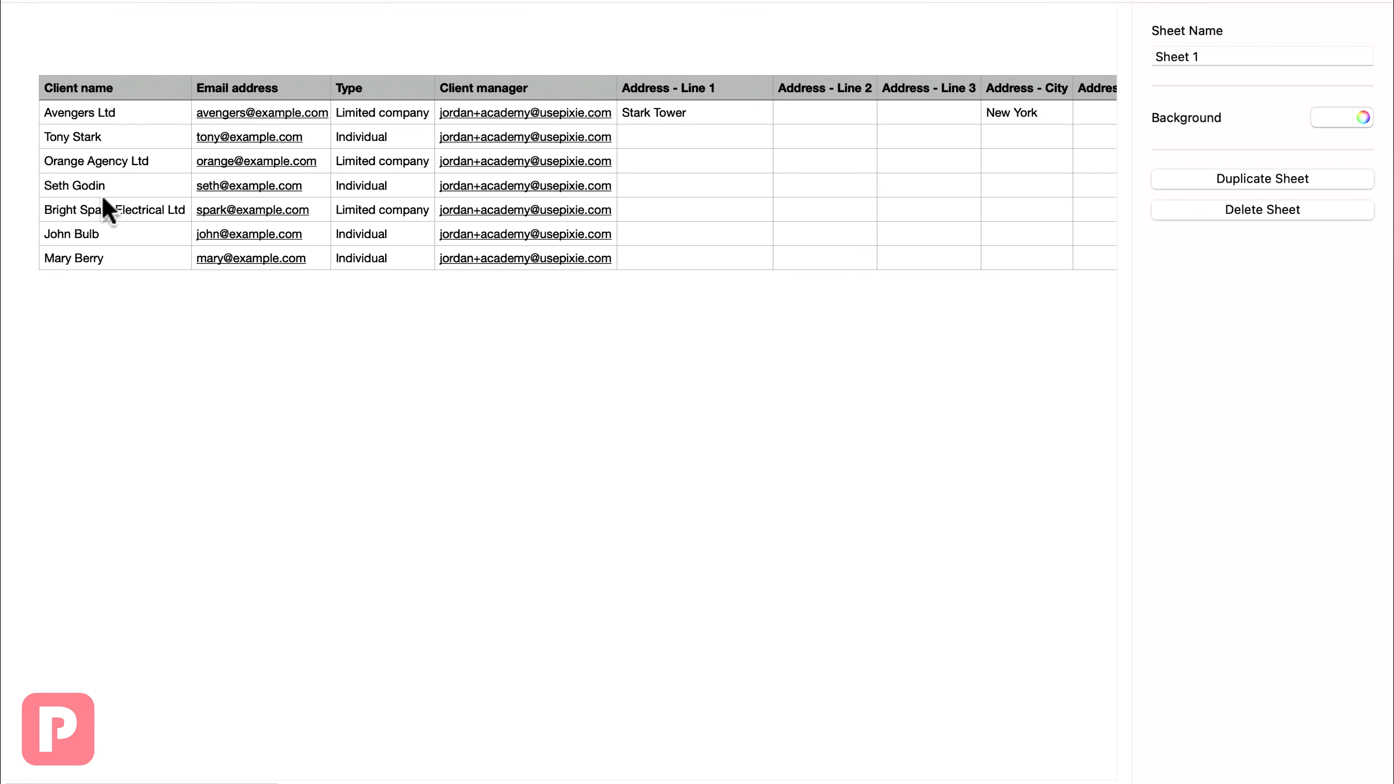
click(84, 141)
click(74, 159)
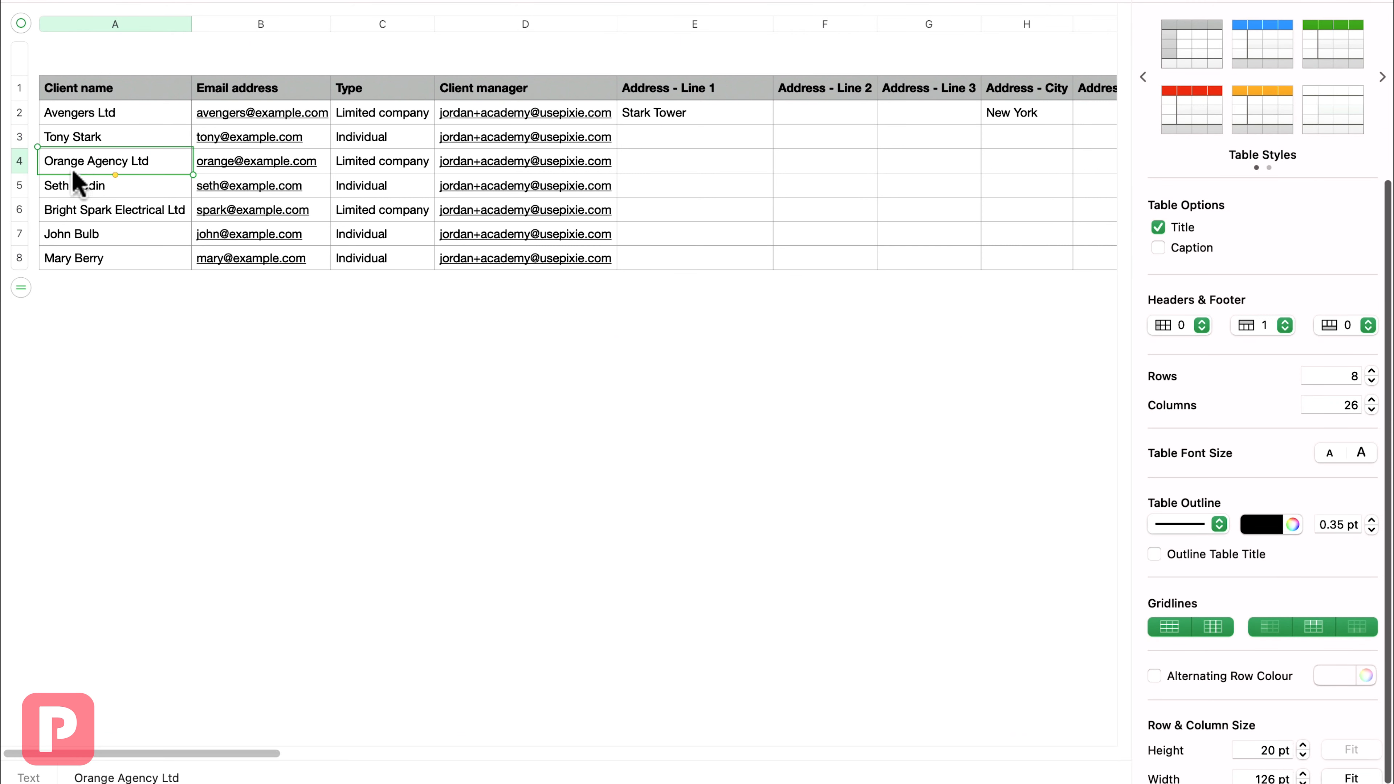
click(77, 187)
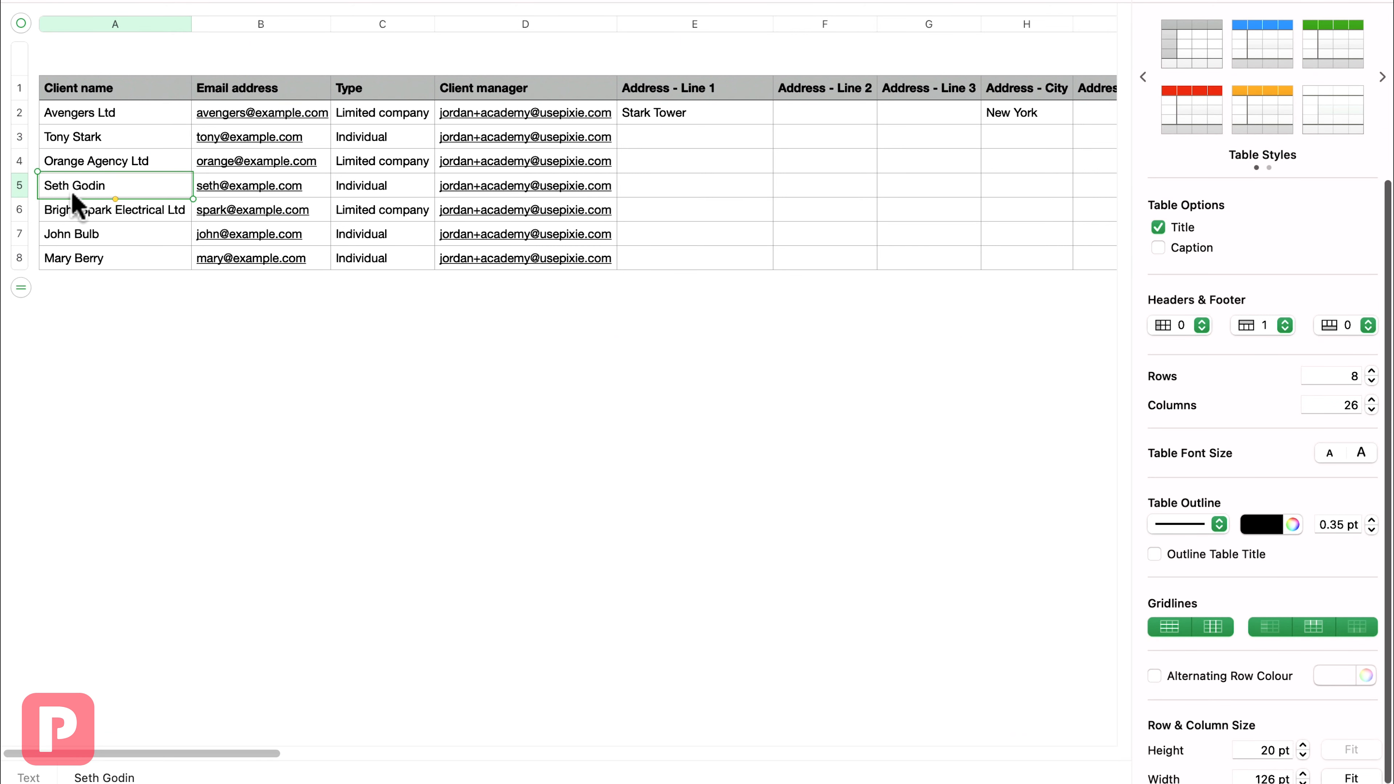
click(186, 384)
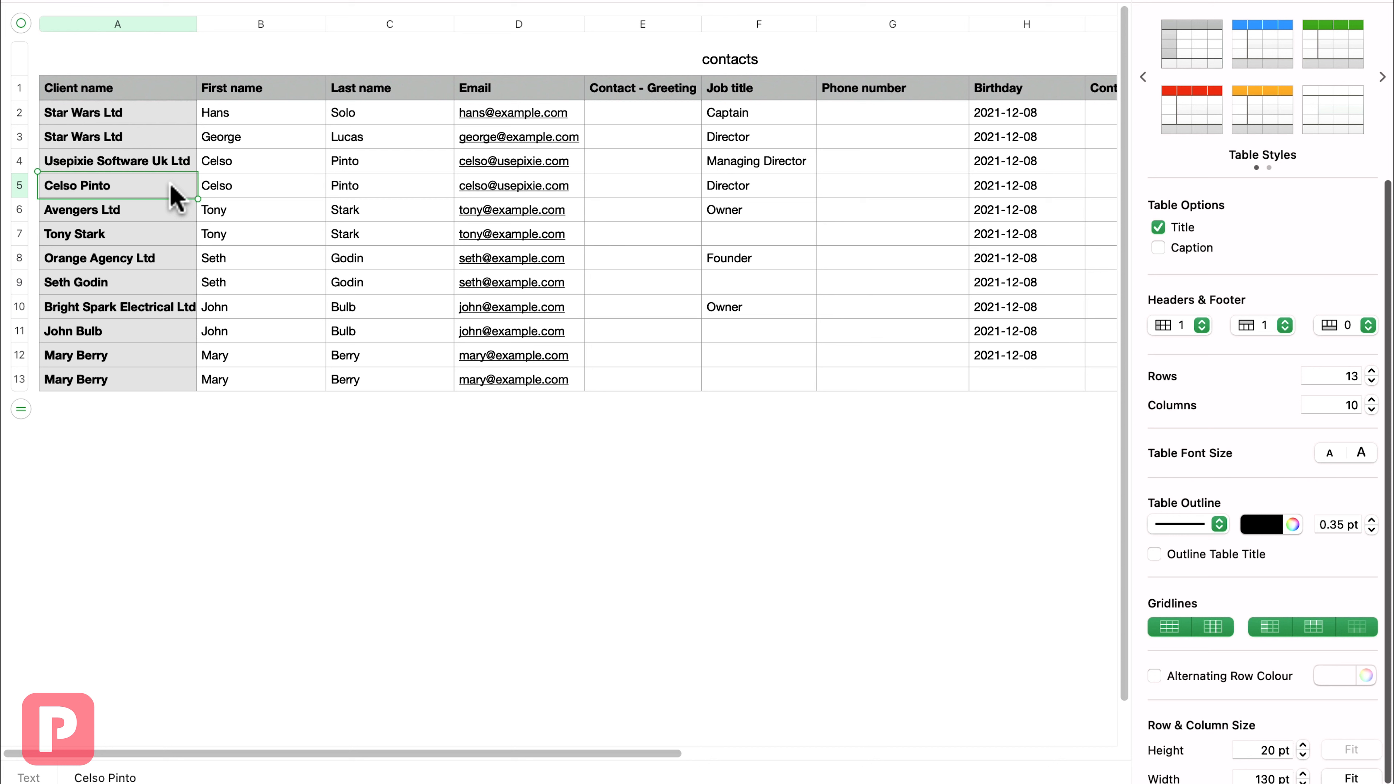
Step: Examine the client name, first name and last name of an individual client's row in the contacts spreadsheet
click(159, 230)
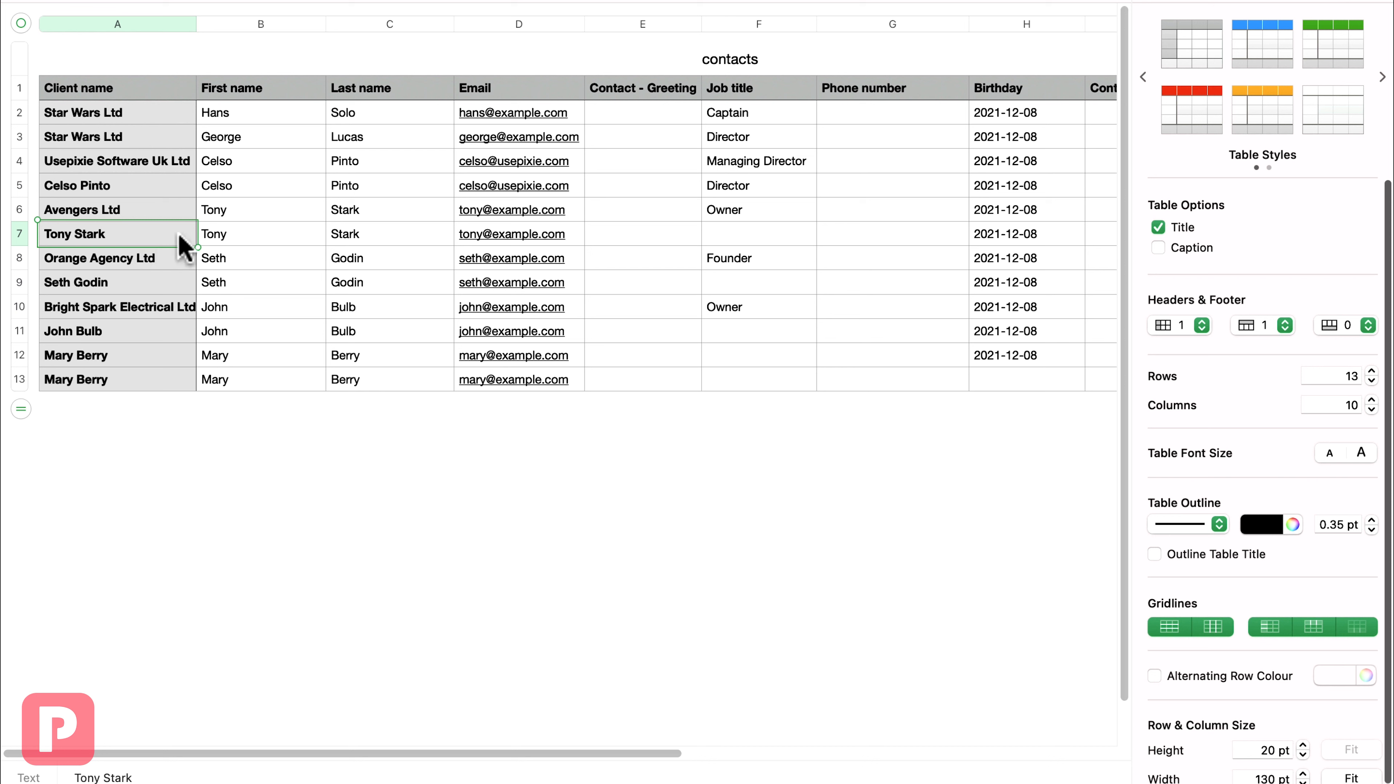
click(250, 242)
click(383, 250)
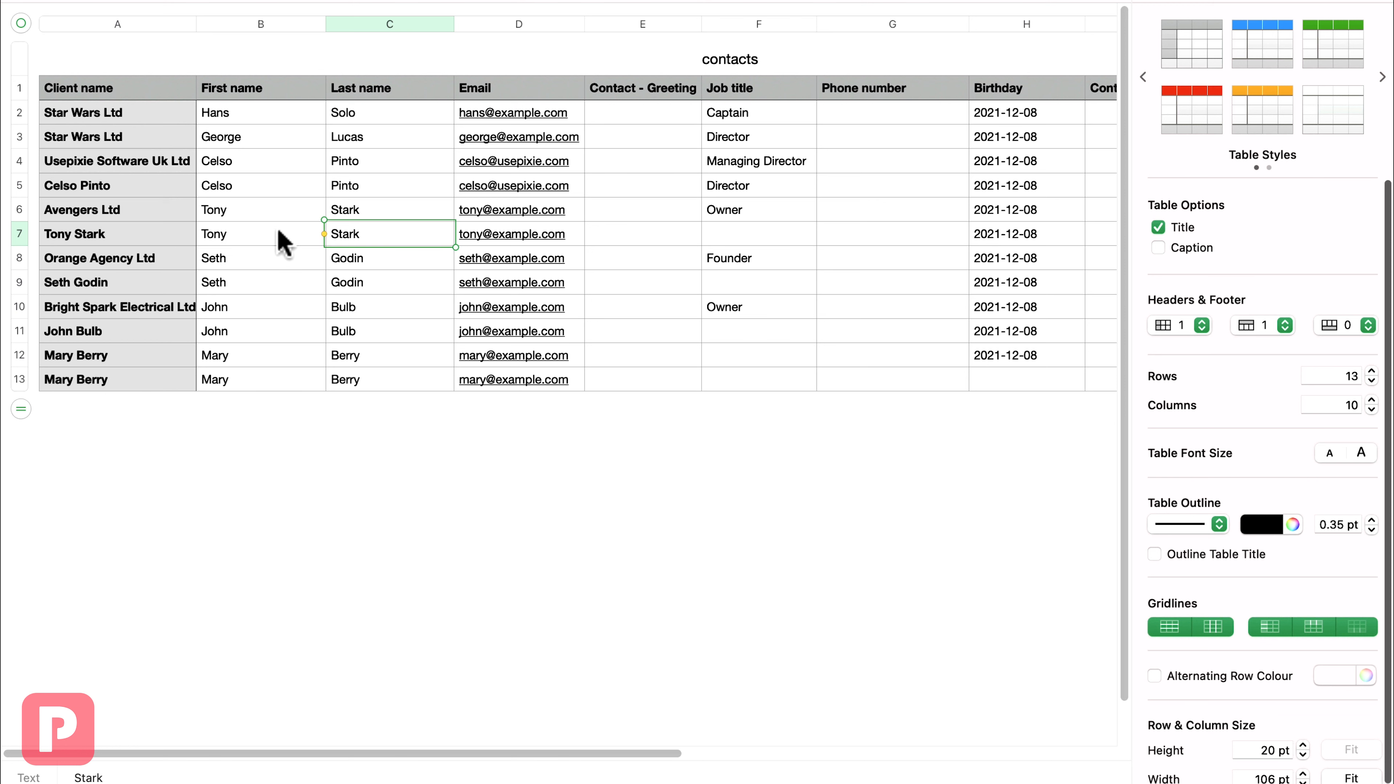
click(373, 483)
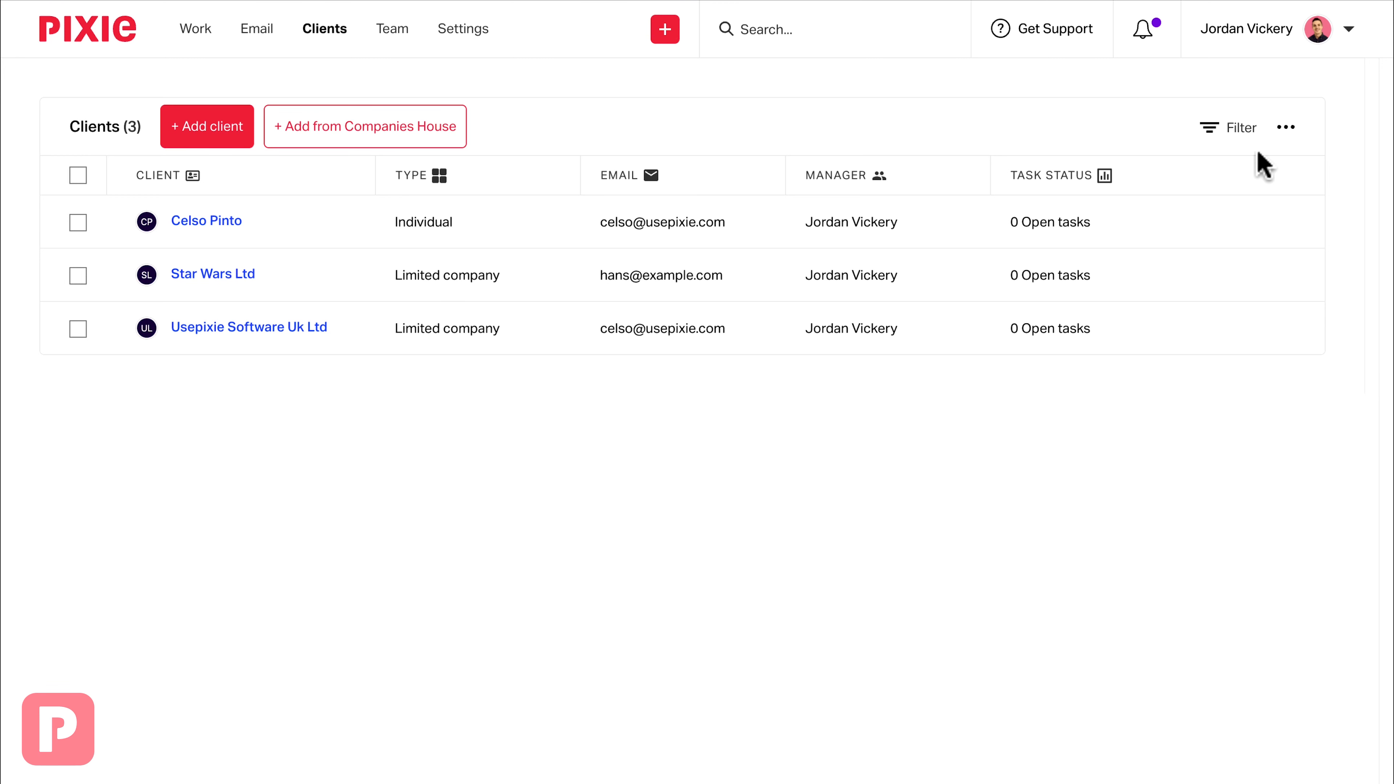
Step: Switch to Pixie and open the option to import client data from a CSV file
click(1287, 134)
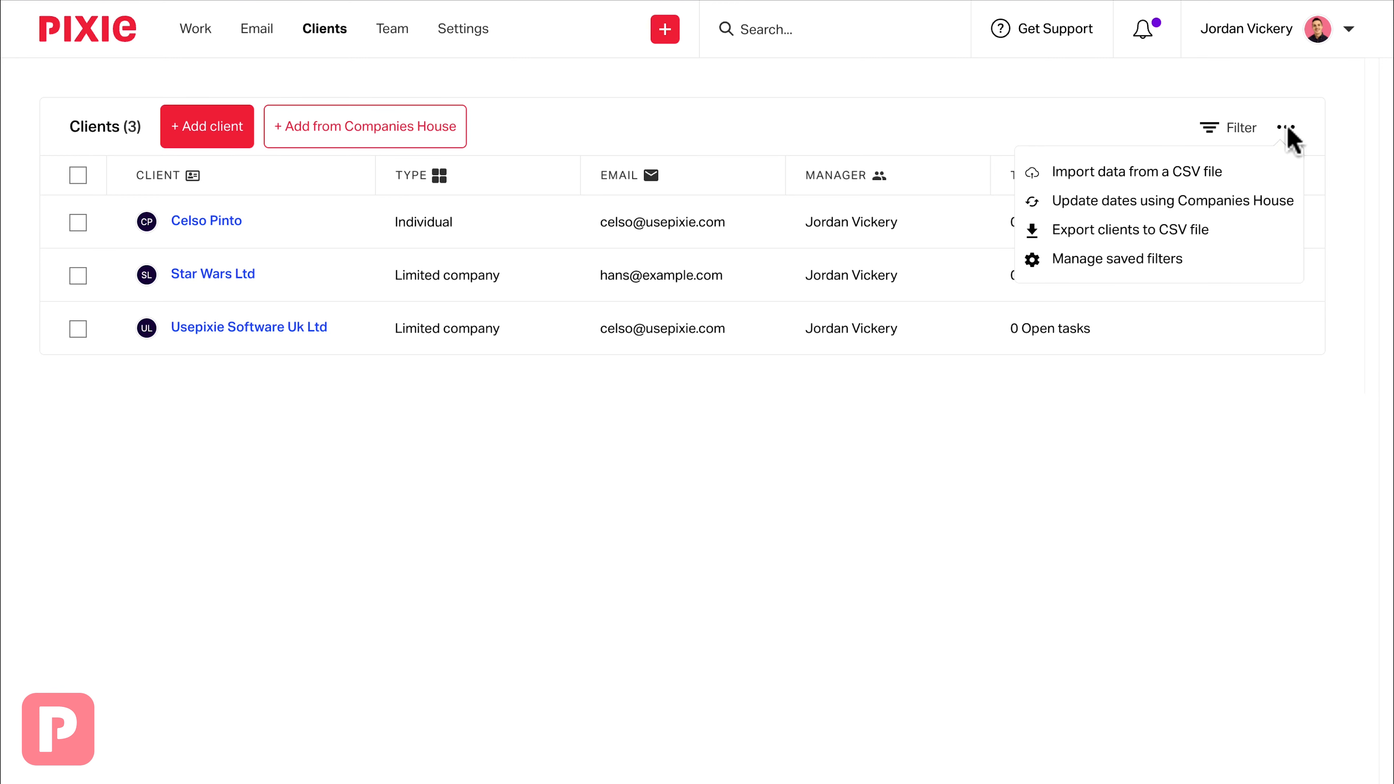
click(1126, 177)
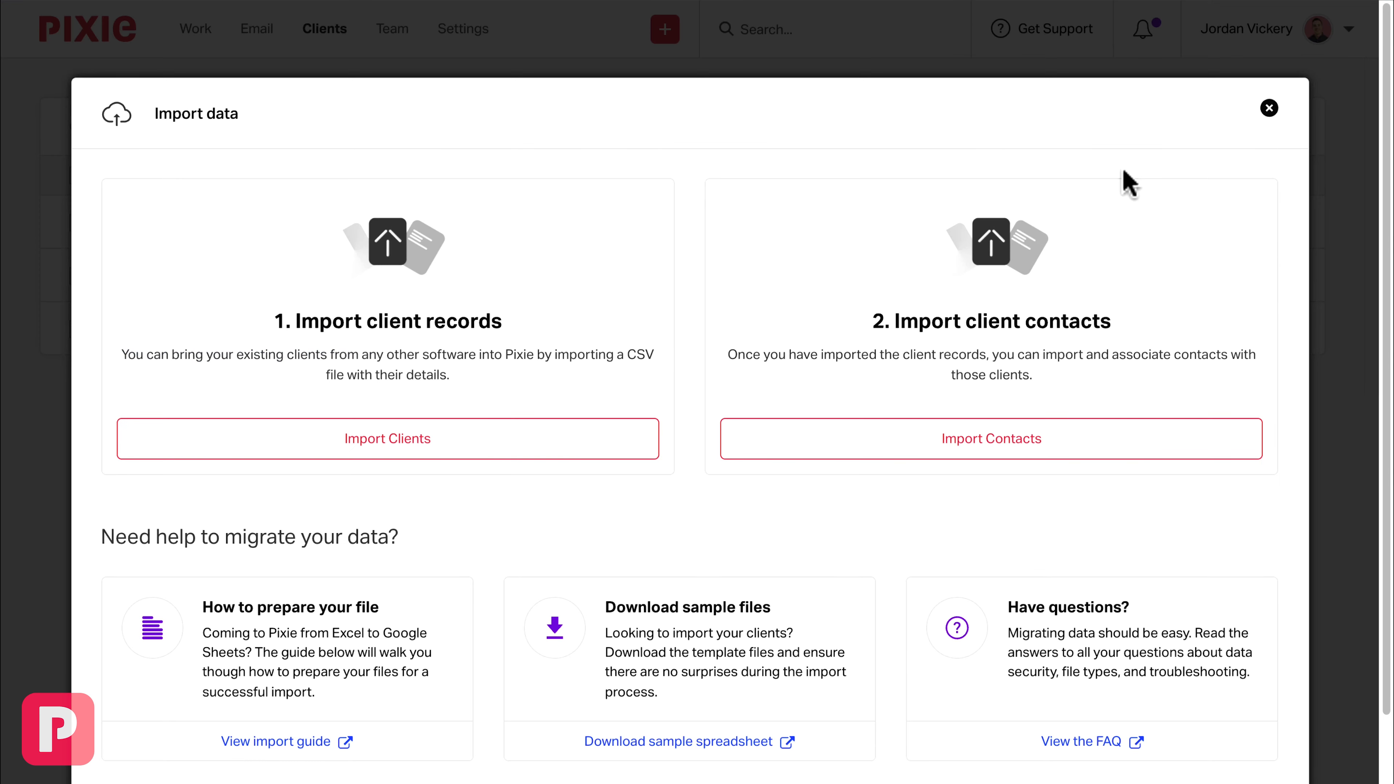
Step: Open the import guide on preparing files and read its opening section about the import spreadsheets
scroll(544, 180, down, 2)
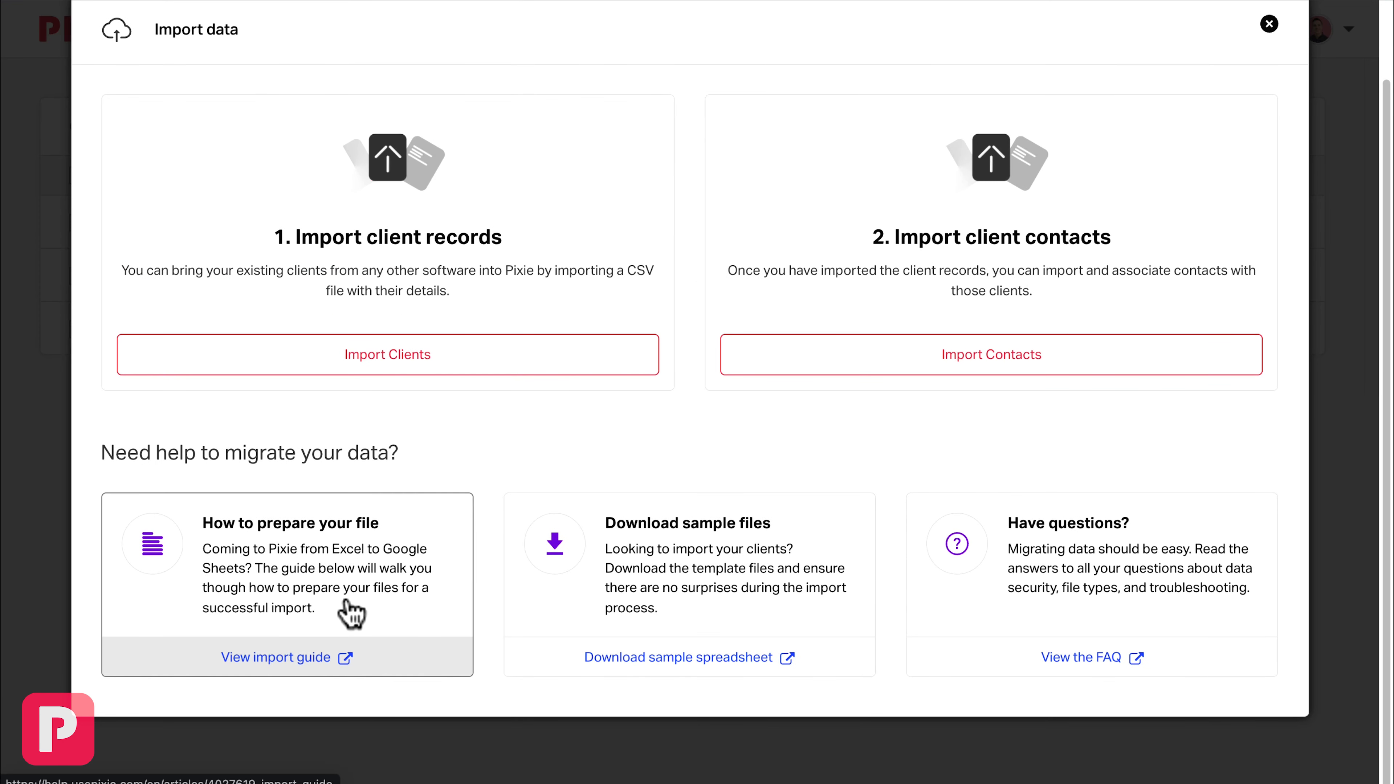
click(324, 601)
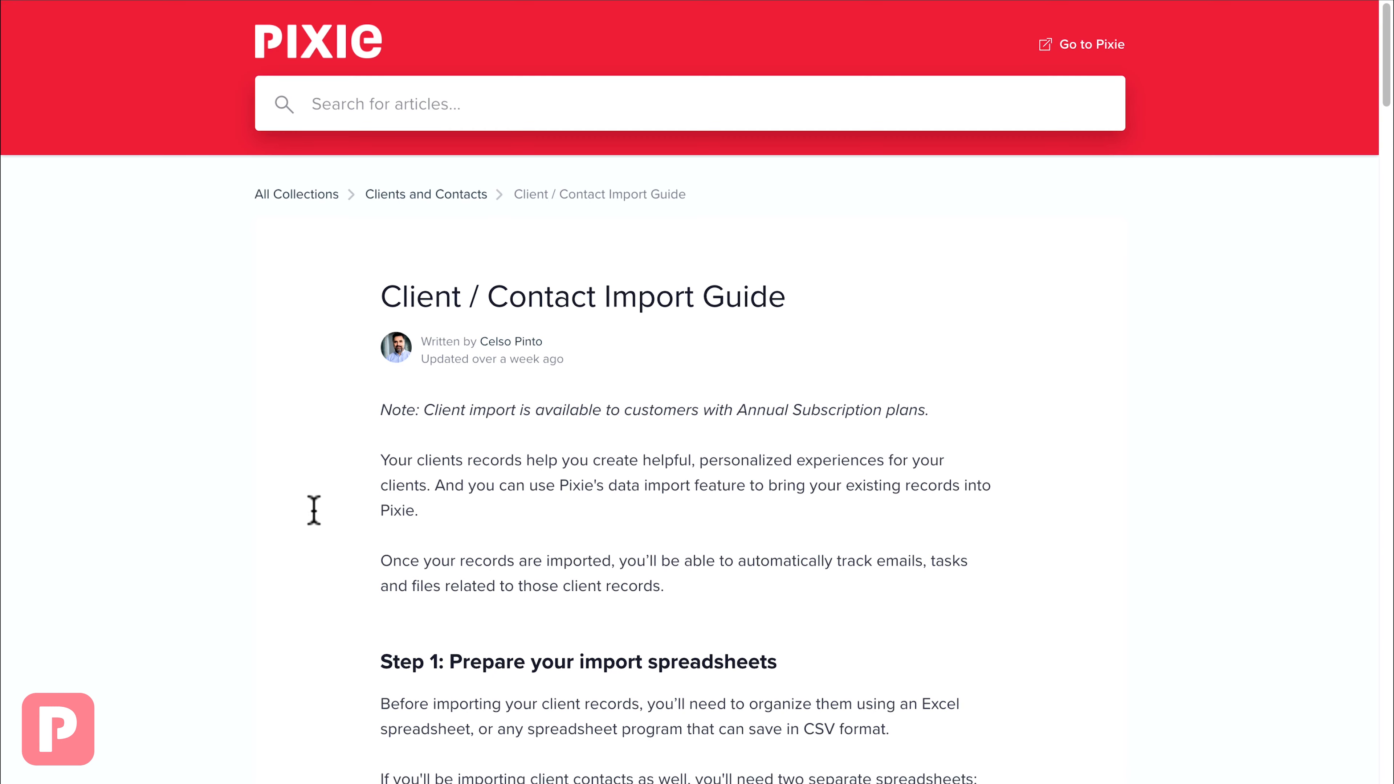
scroll(304, 433, down, 1)
scroll(307, 435, down, 4)
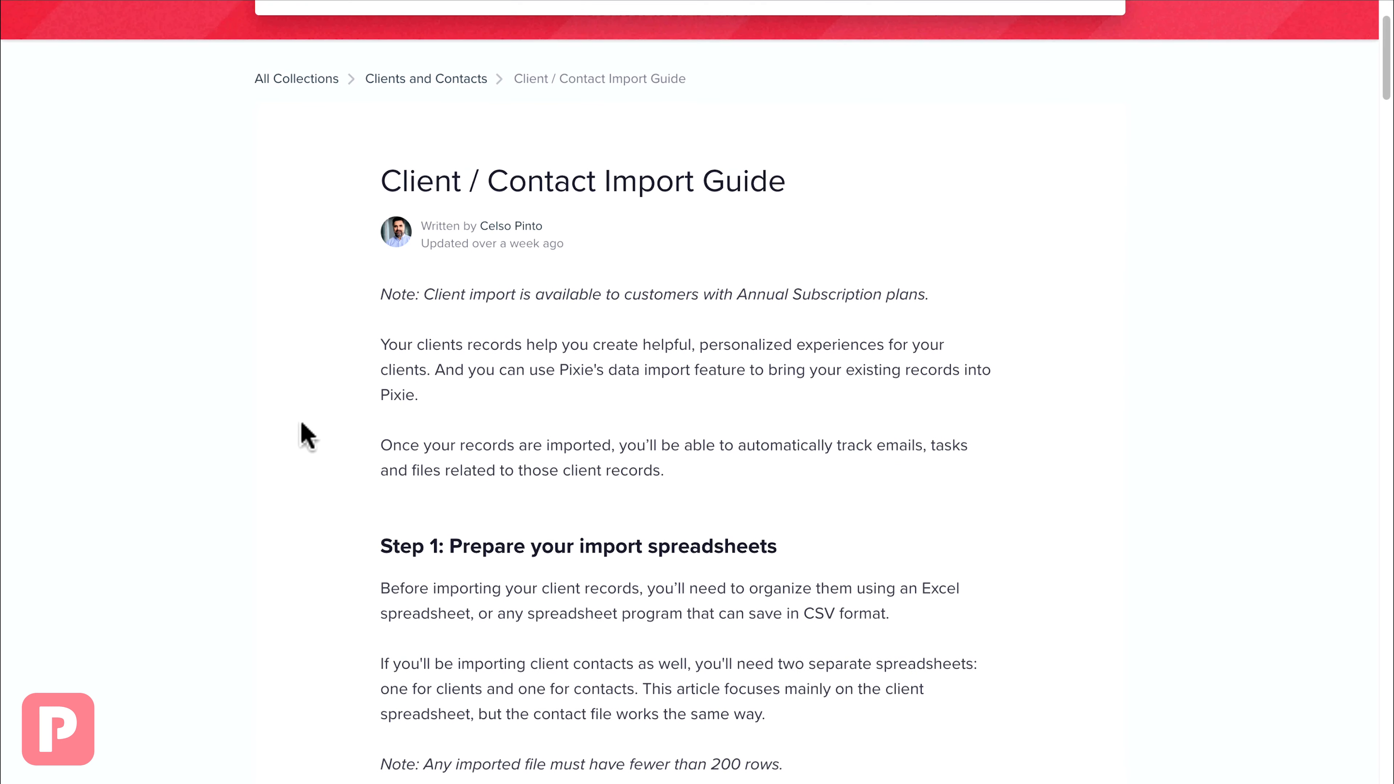
scroll(307, 435, up, 3)
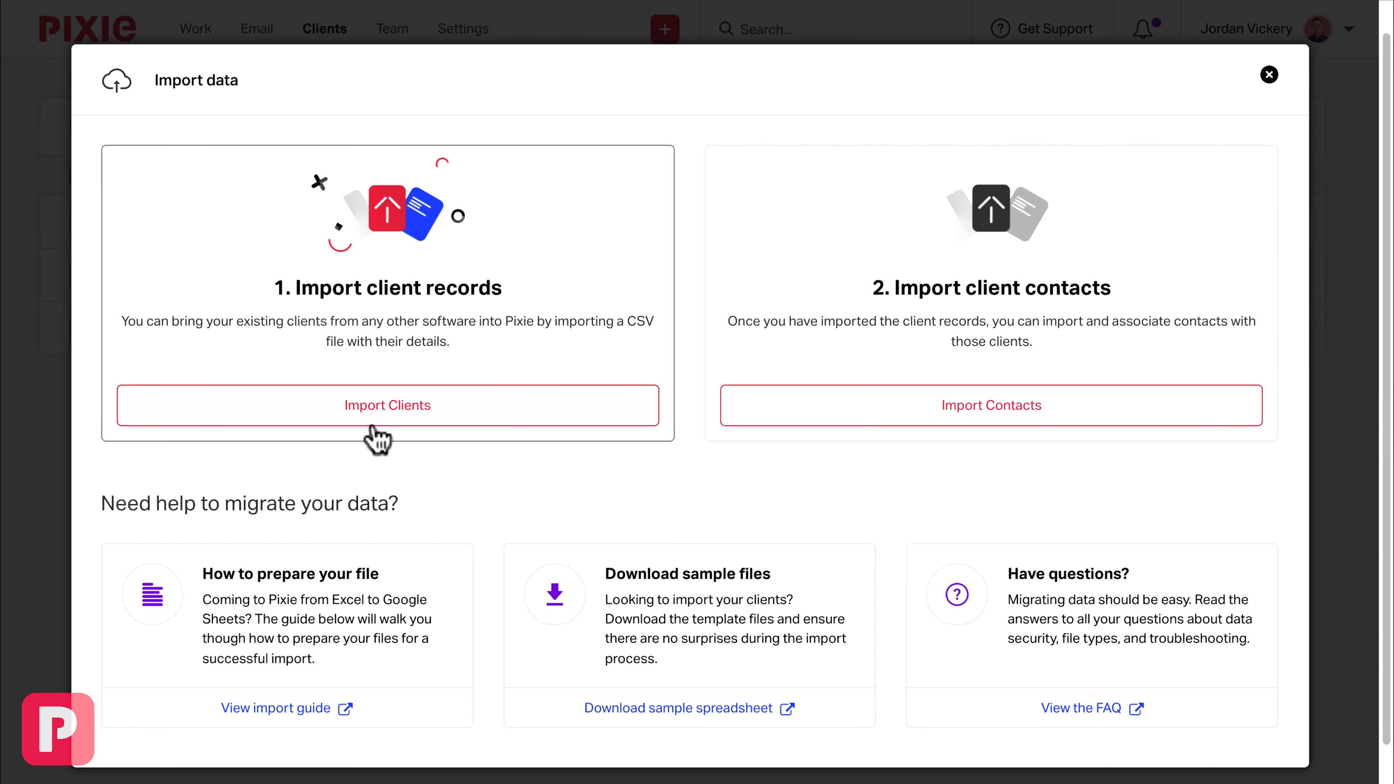
Step: Start importing client records, upload clients.csv from the Pixie Academy folder, and accept its first row as column headers
click(378, 406)
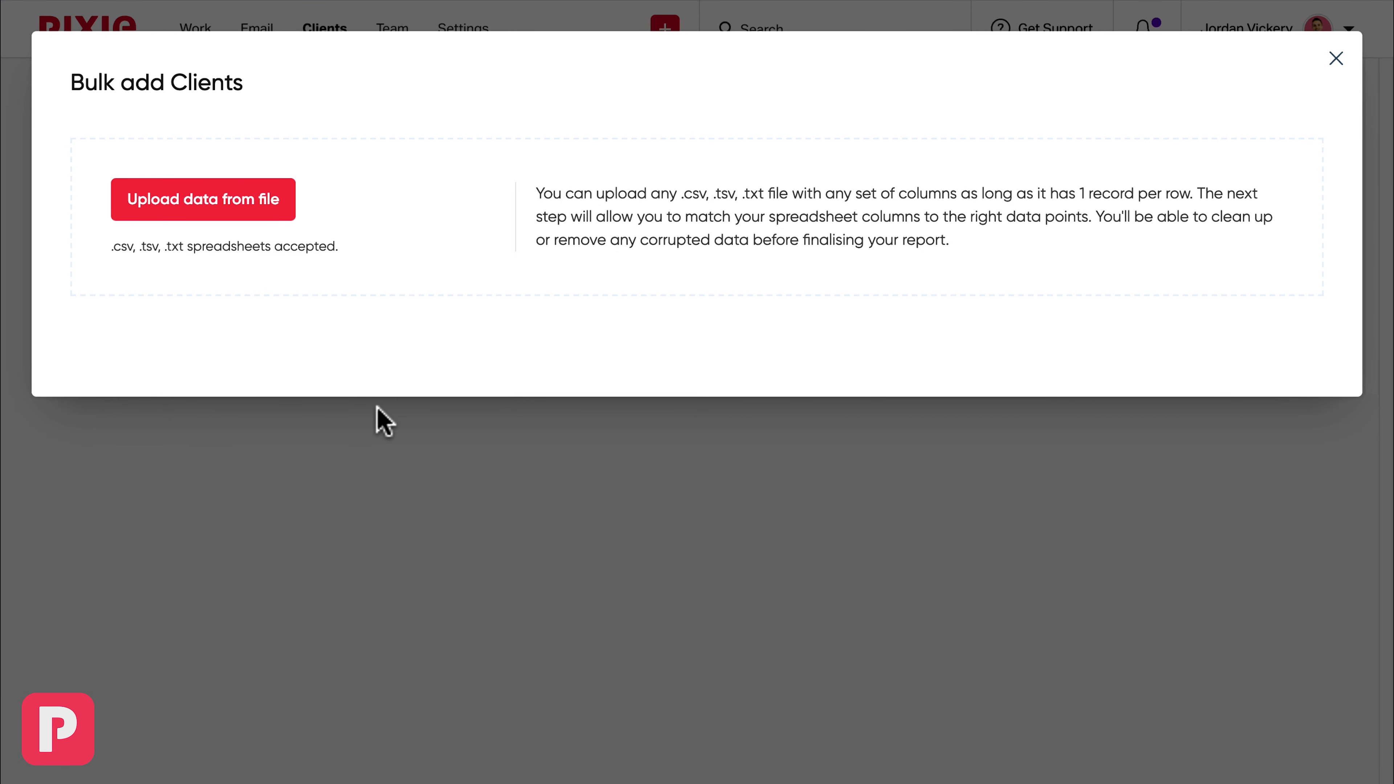
click(219, 209)
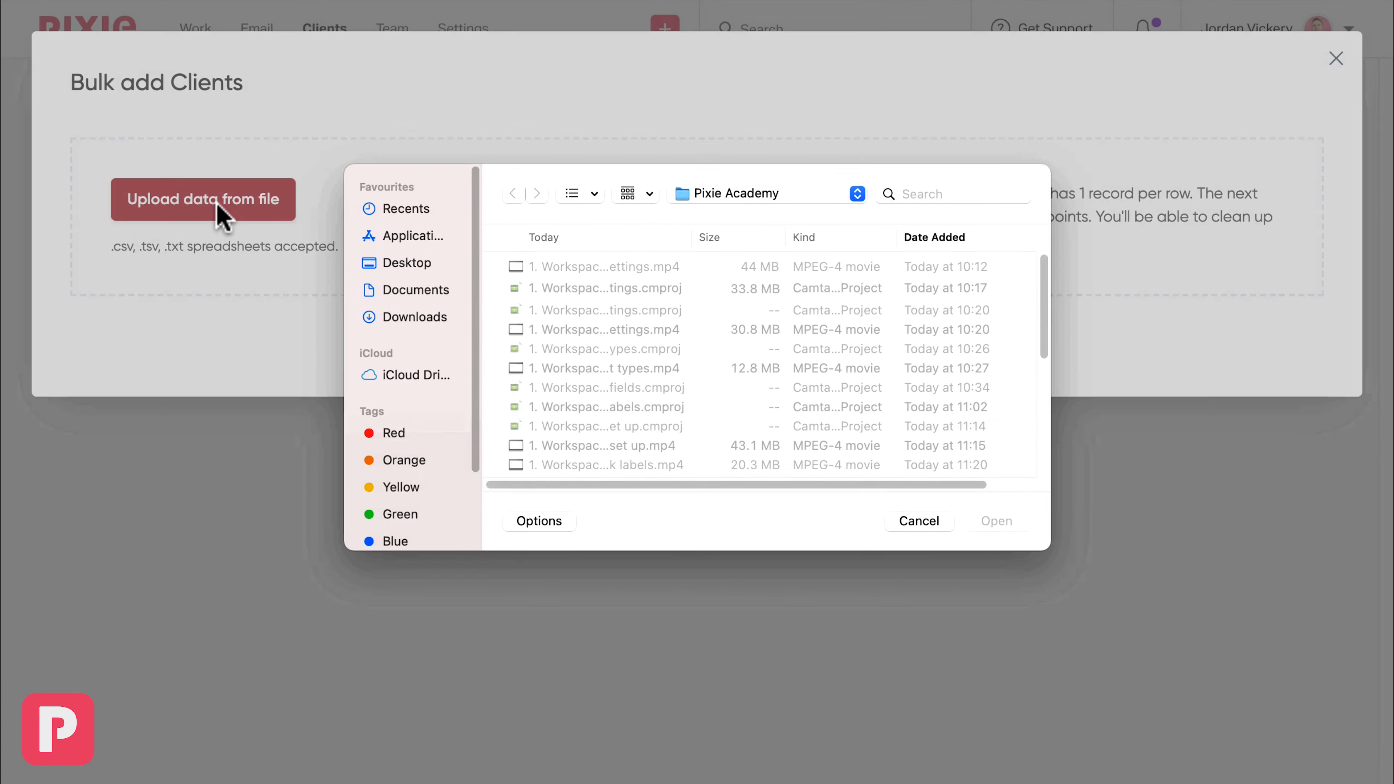
scroll(650, 348, down, 10)
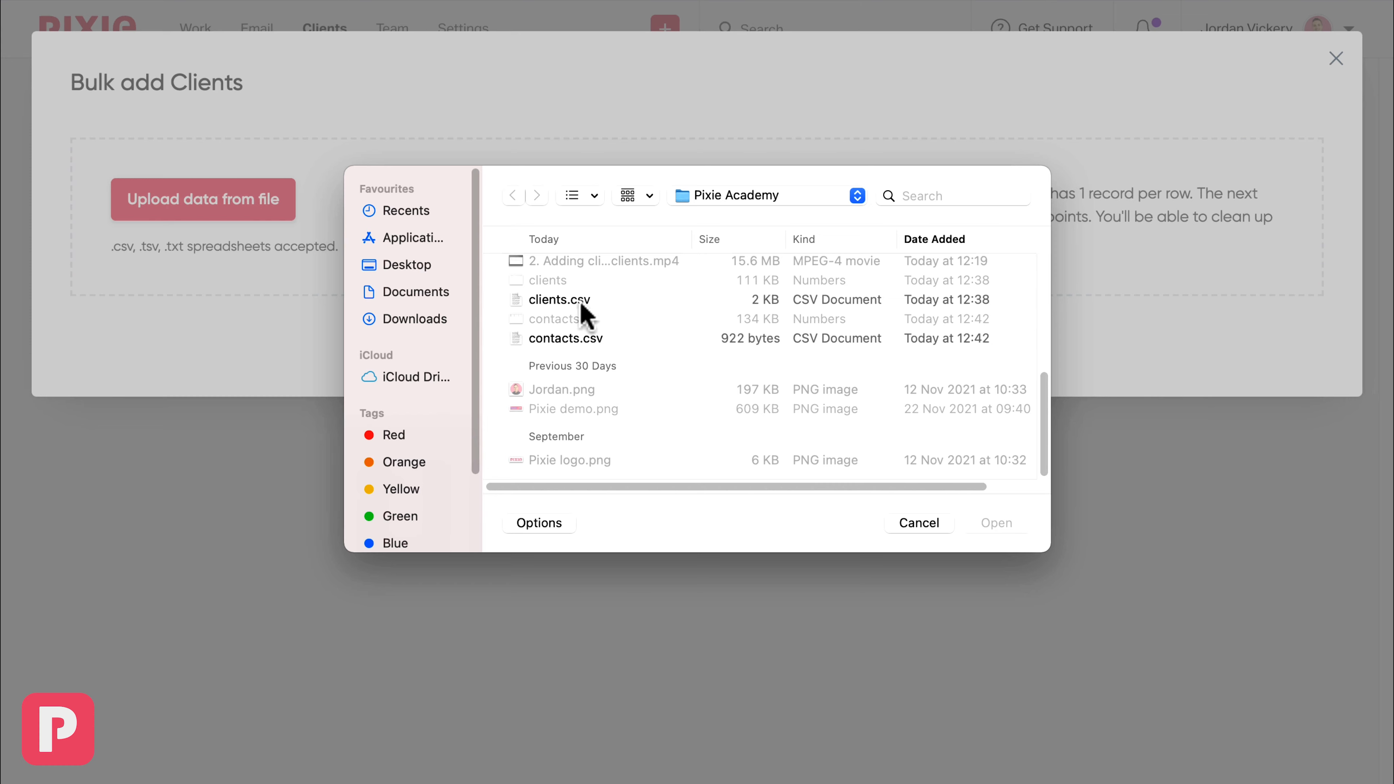
click(582, 301)
click(996, 523)
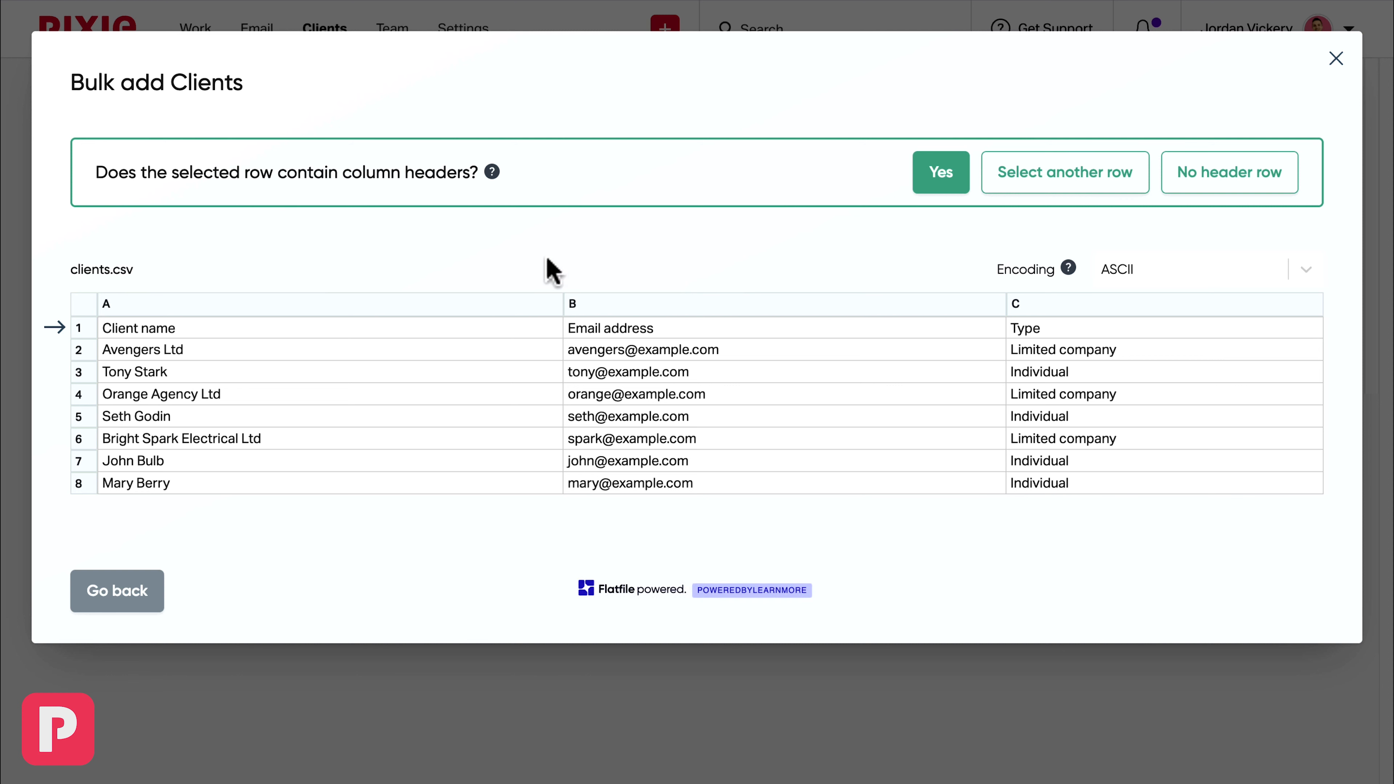
click(941, 174)
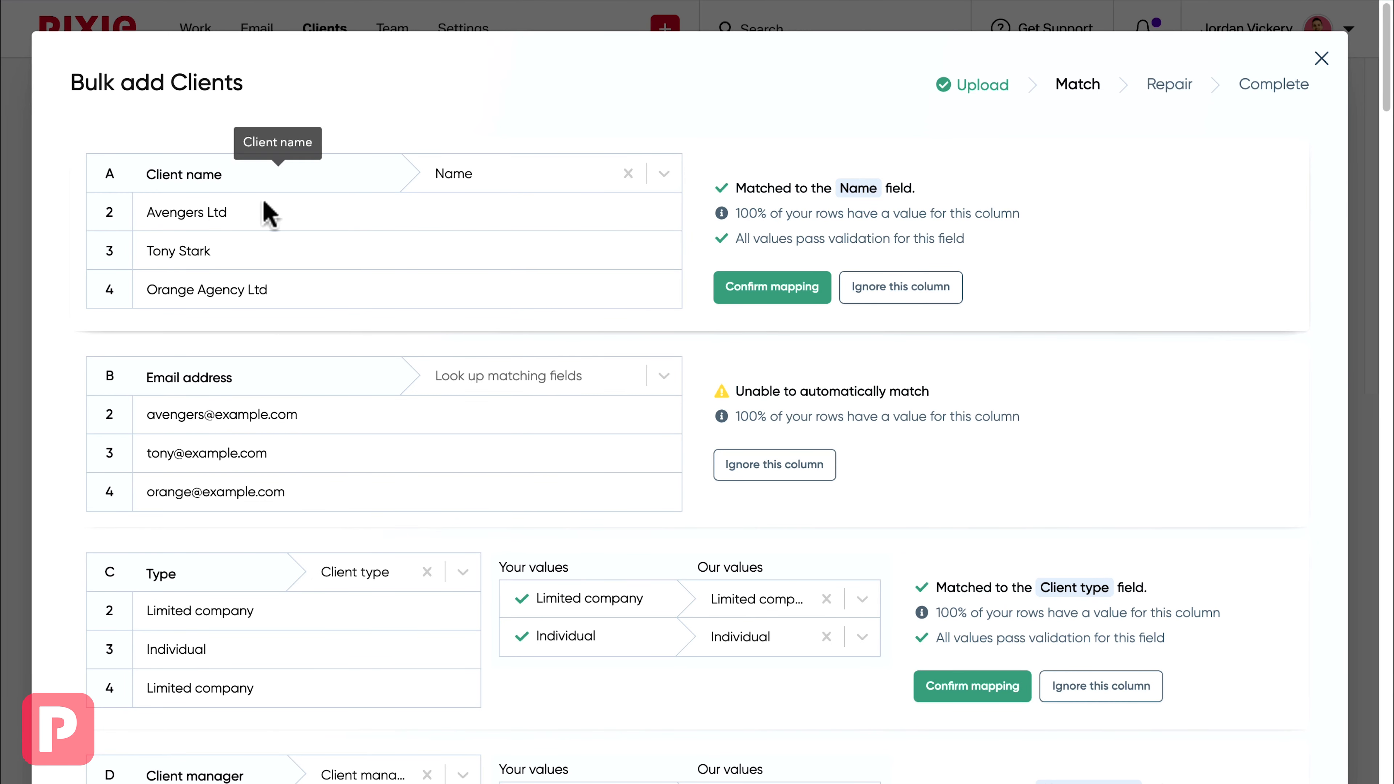
Step: Match the Client name column to the Name field and confirm the mapping
drag(223, 176, 149, 175)
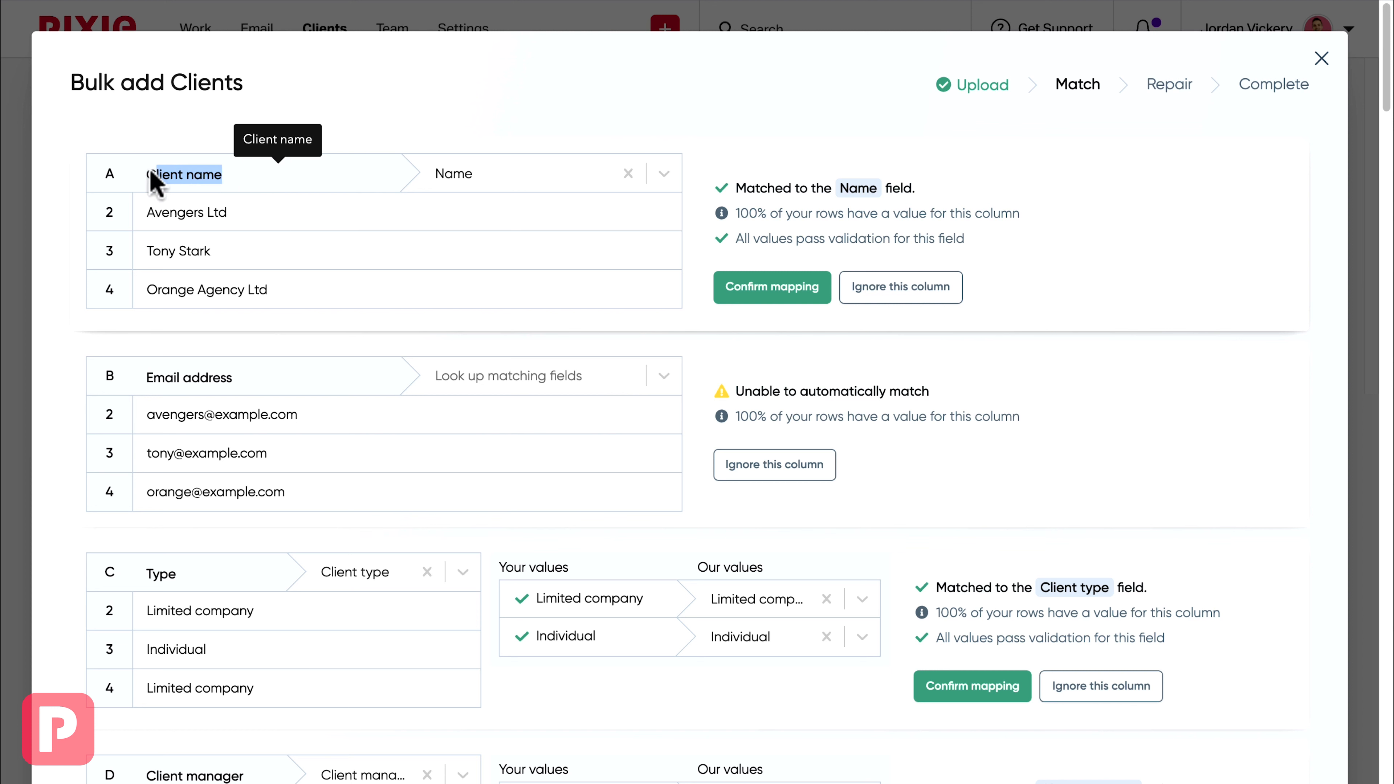
click(410, 190)
click(473, 181)
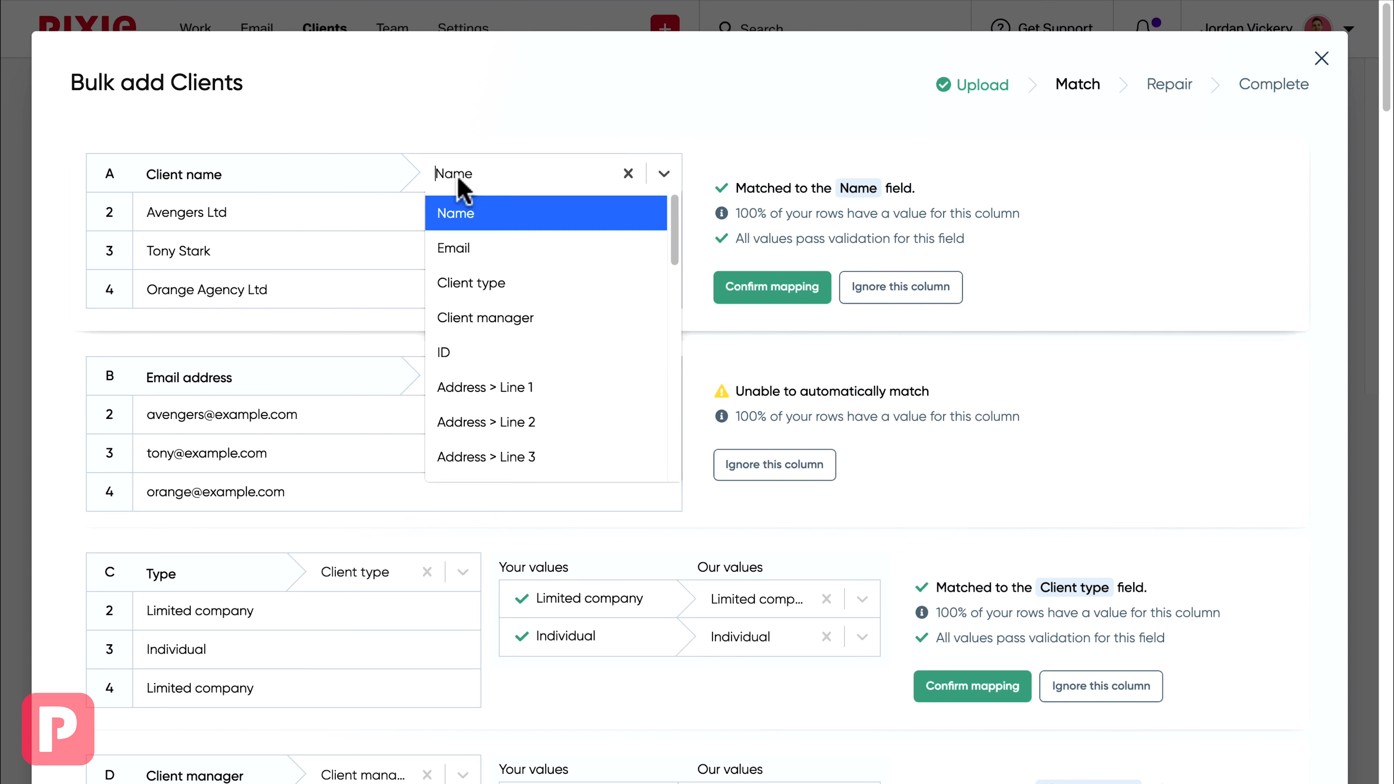
click(490, 137)
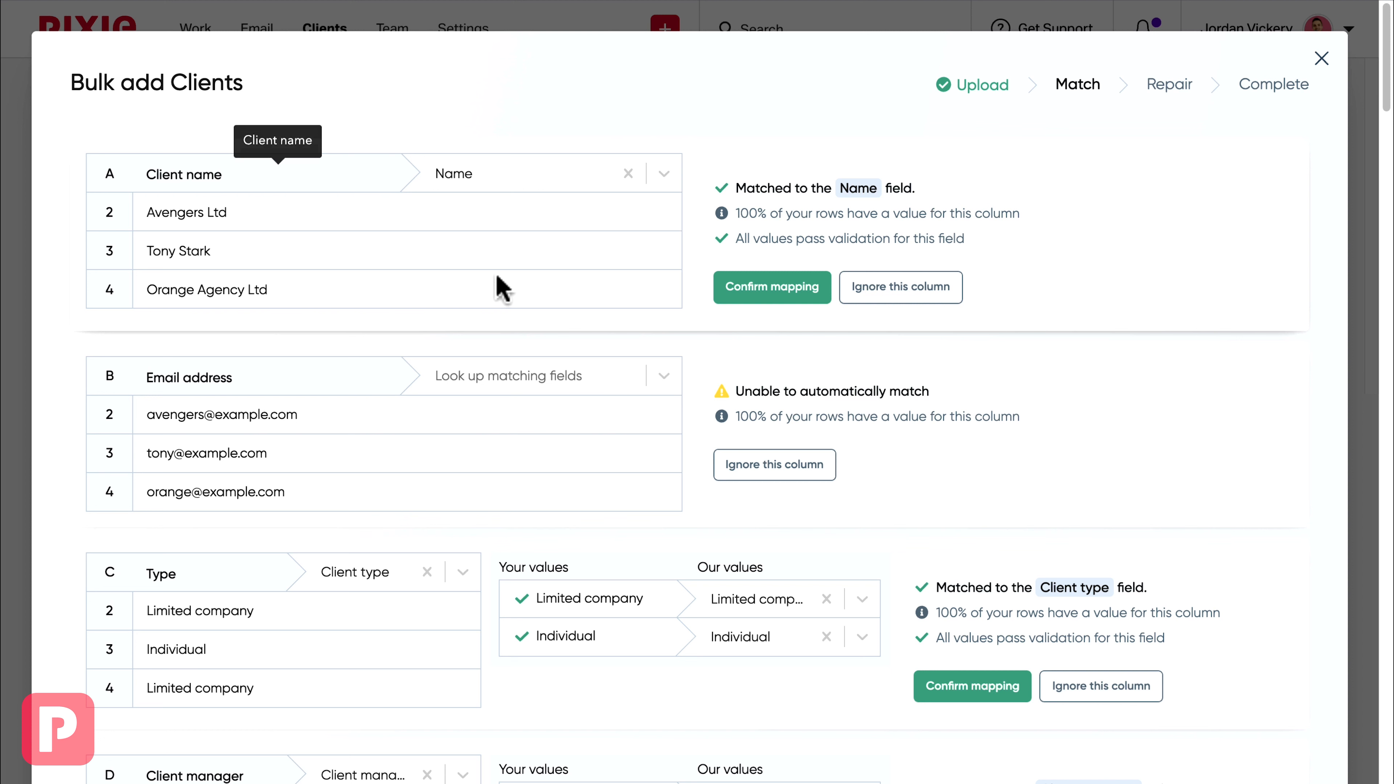
click(519, 181)
click(498, 219)
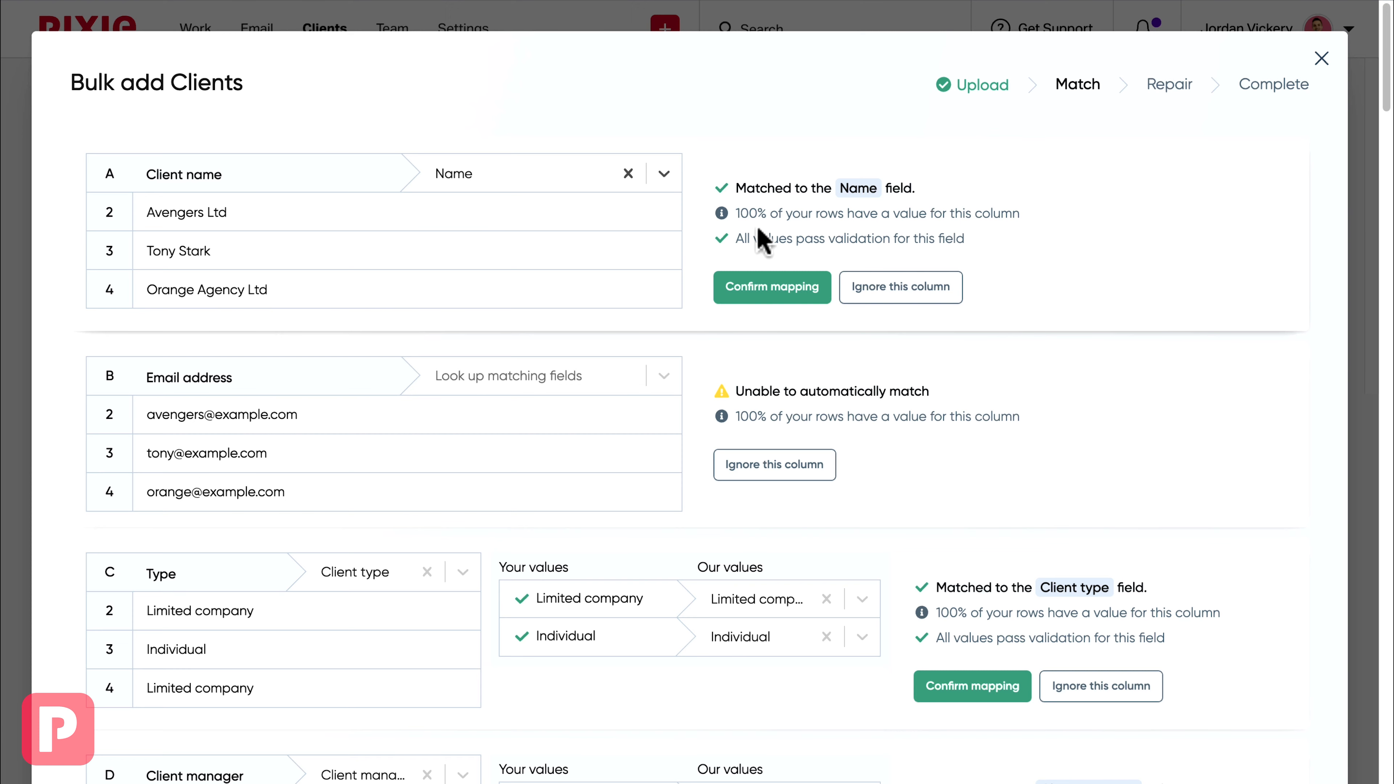
click(769, 288)
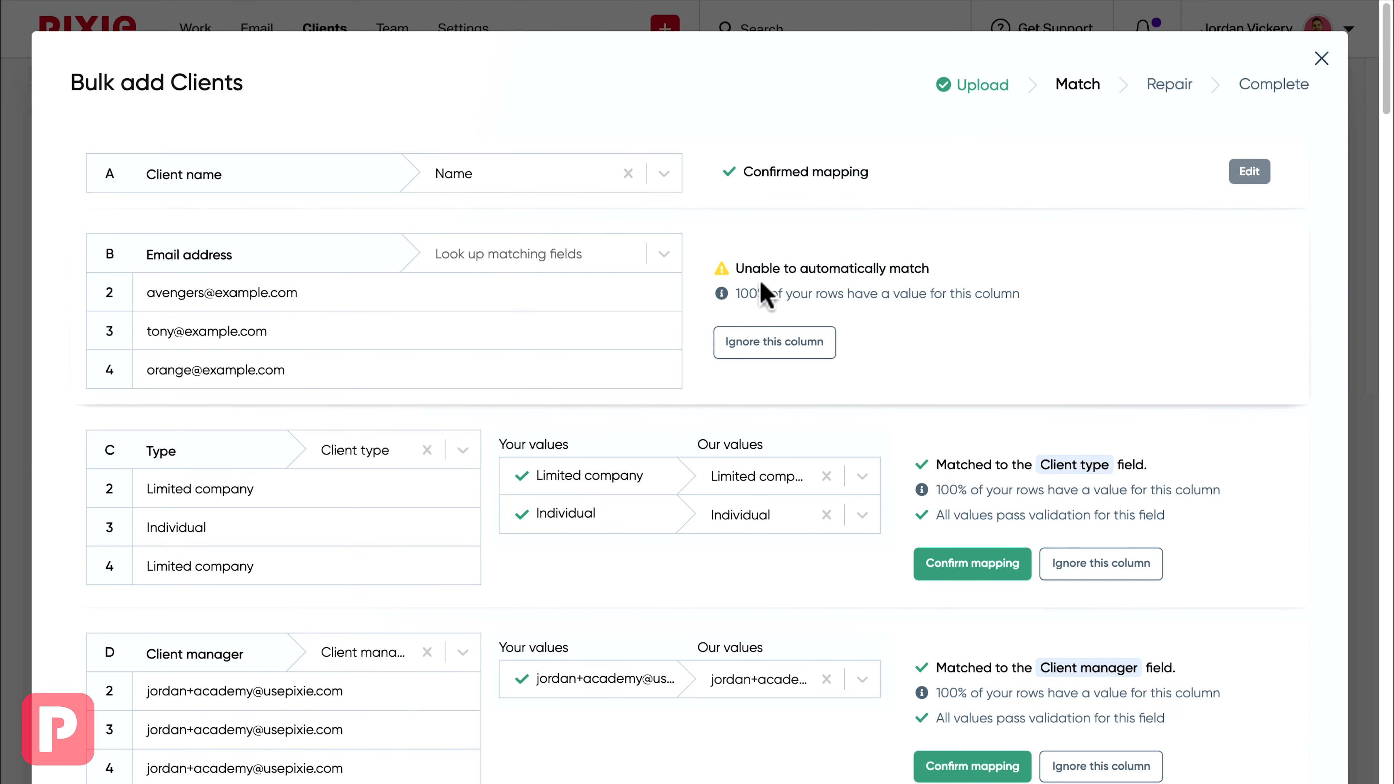
Step: Match the Email address column to the Email field and confirm the mapping
click(471, 260)
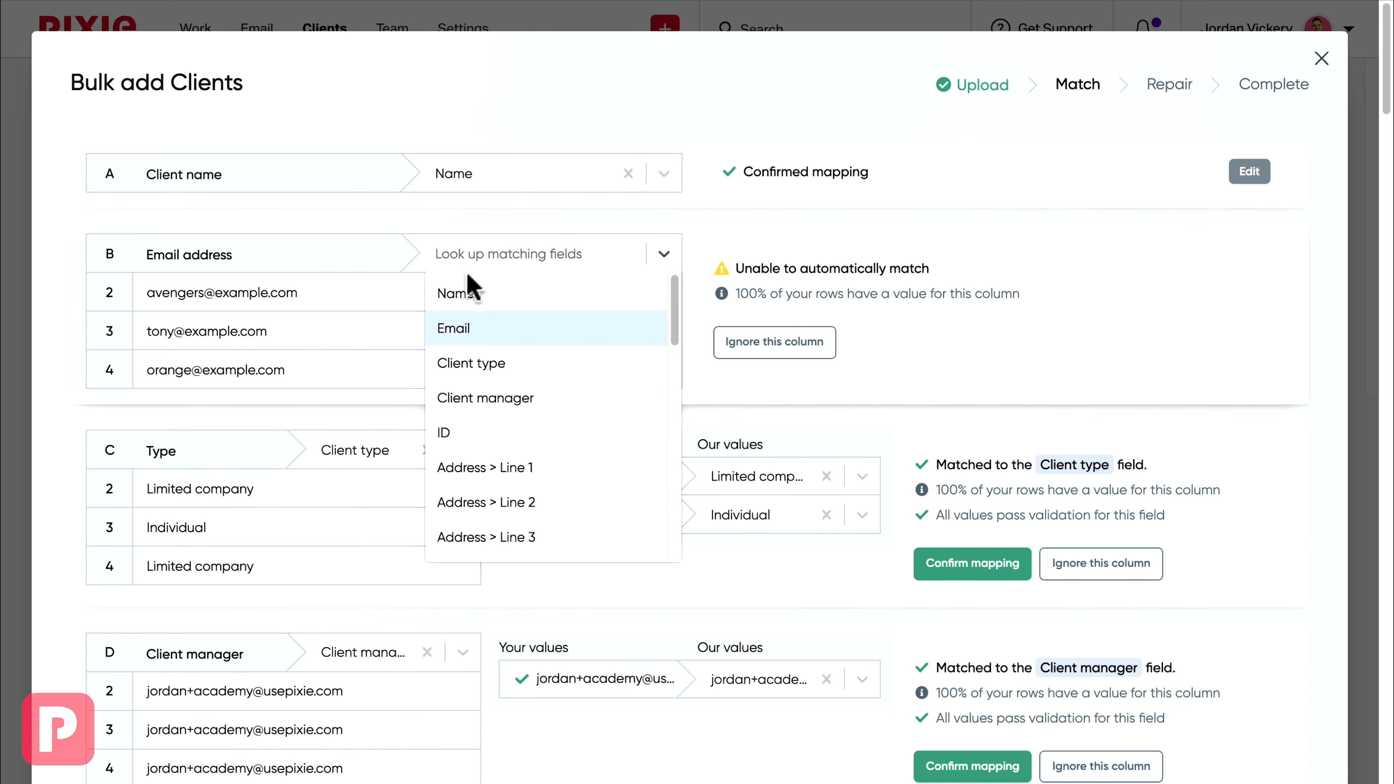
click(467, 328)
click(740, 367)
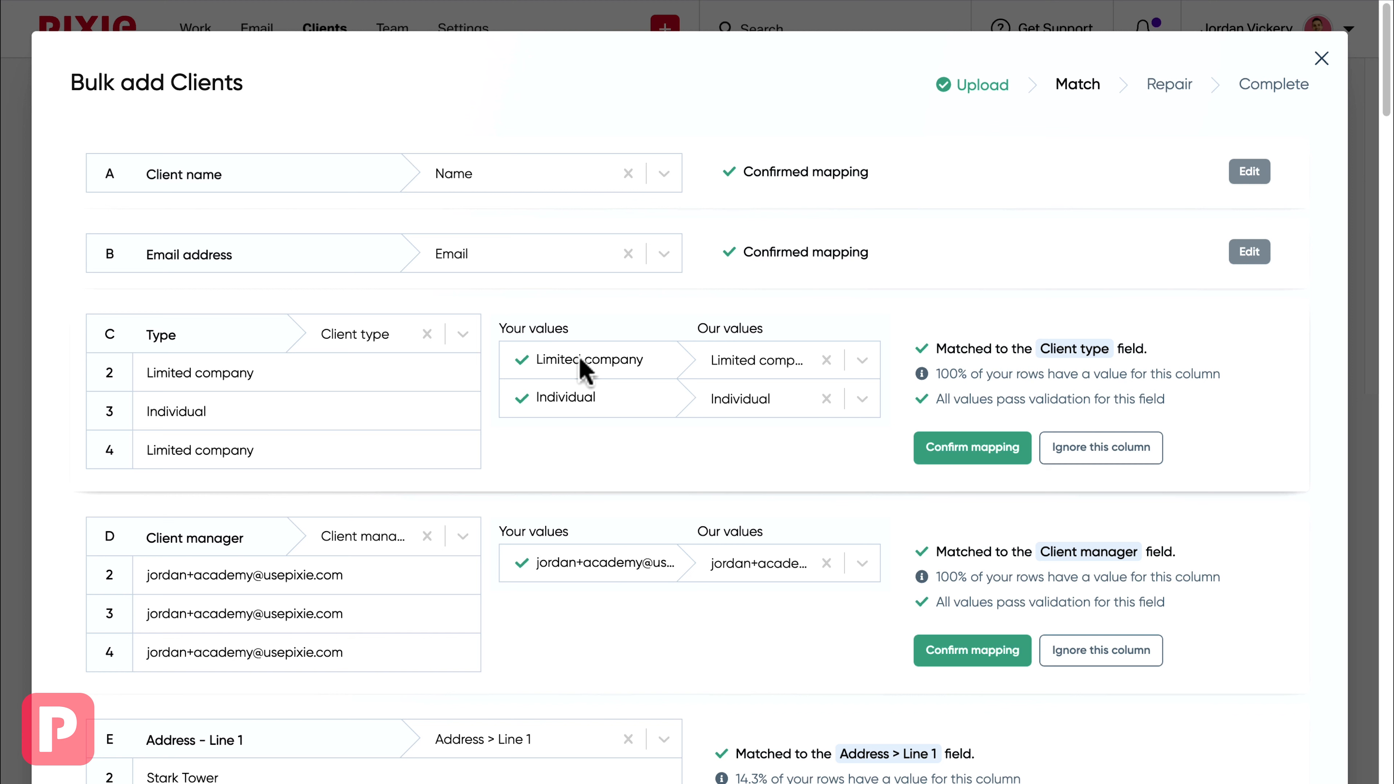
Step: Confirm the suggested mappings for the Type, Client manager and Address - Line 1 columns
click(971, 454)
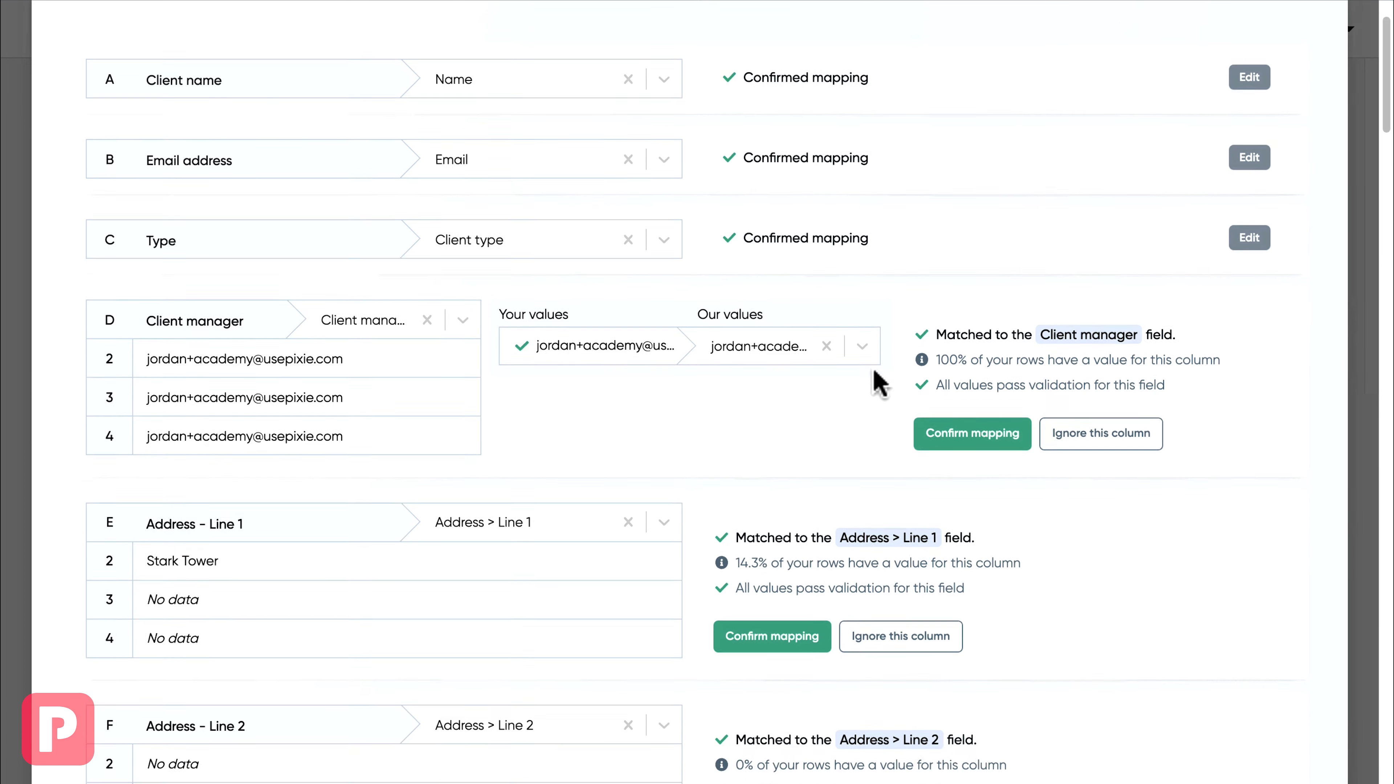
click(961, 427)
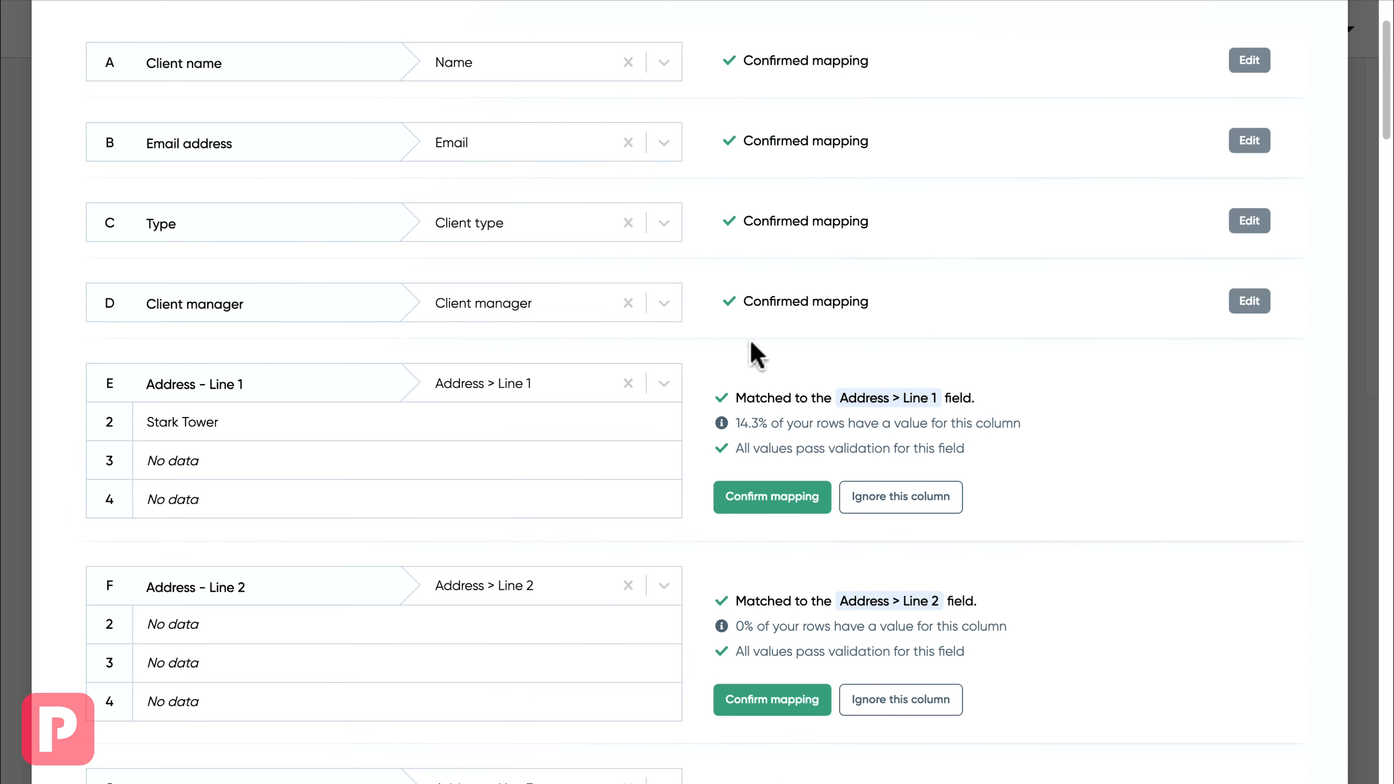
click(748, 476)
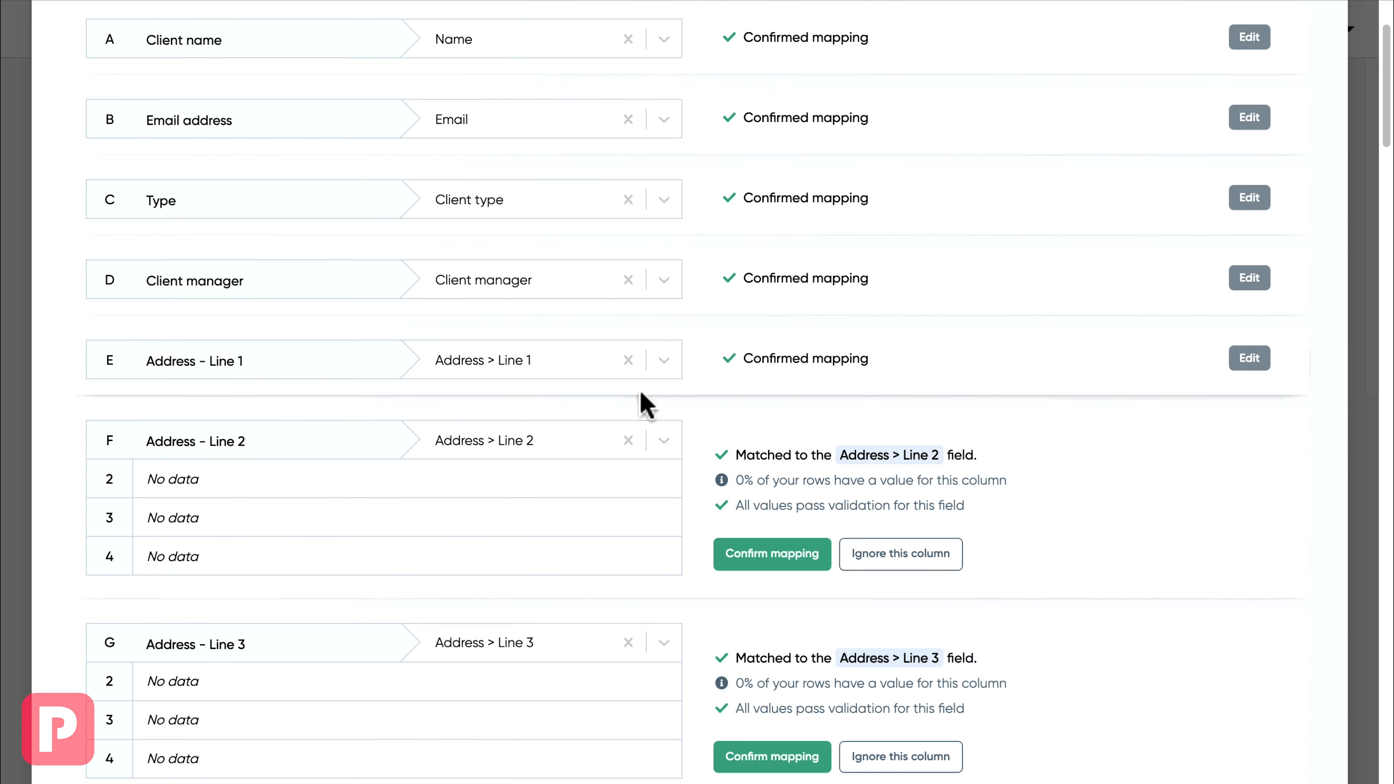
Step: Confirm the suggested mappings for the Address - Line 2, Line 3, City, Post code, State and Country columns
click(753, 467)
click(759, 431)
click(761, 483)
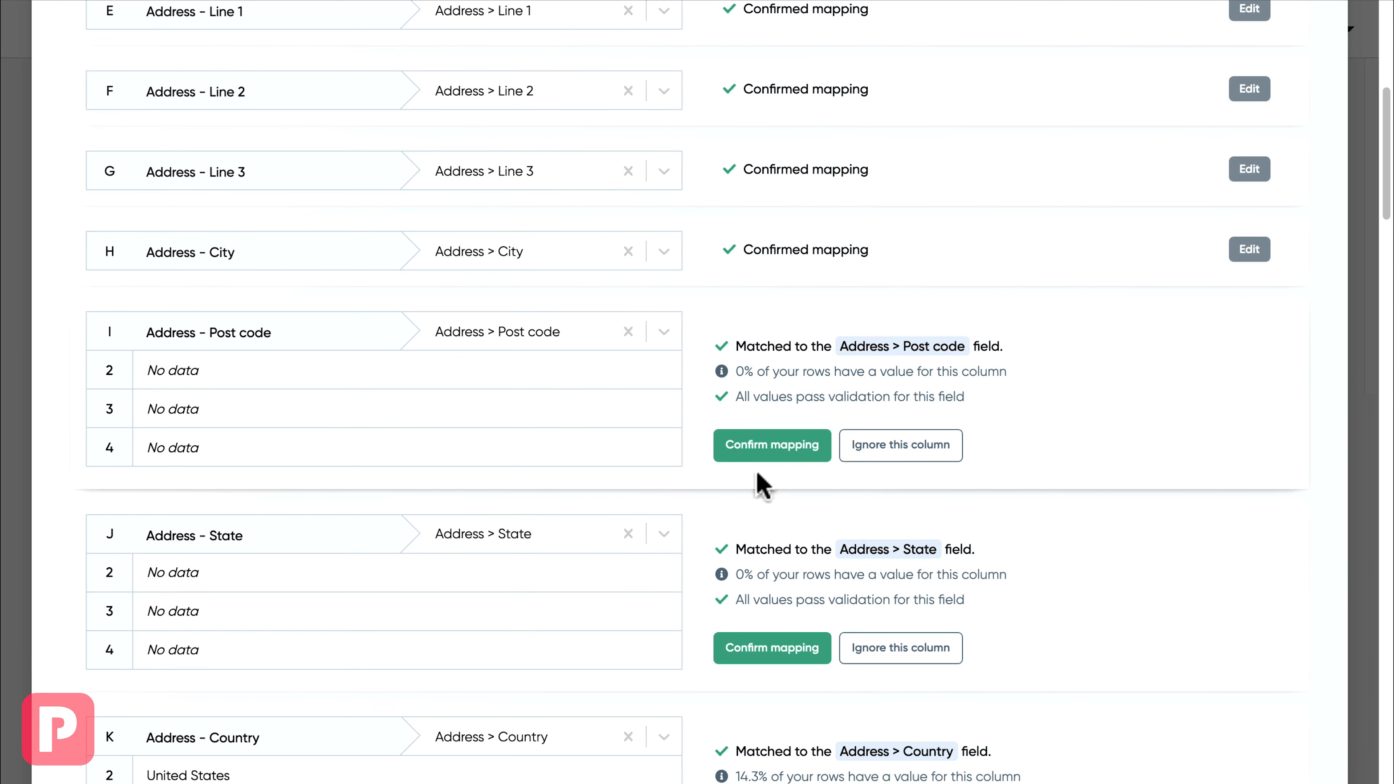
click(757, 451)
click(771, 494)
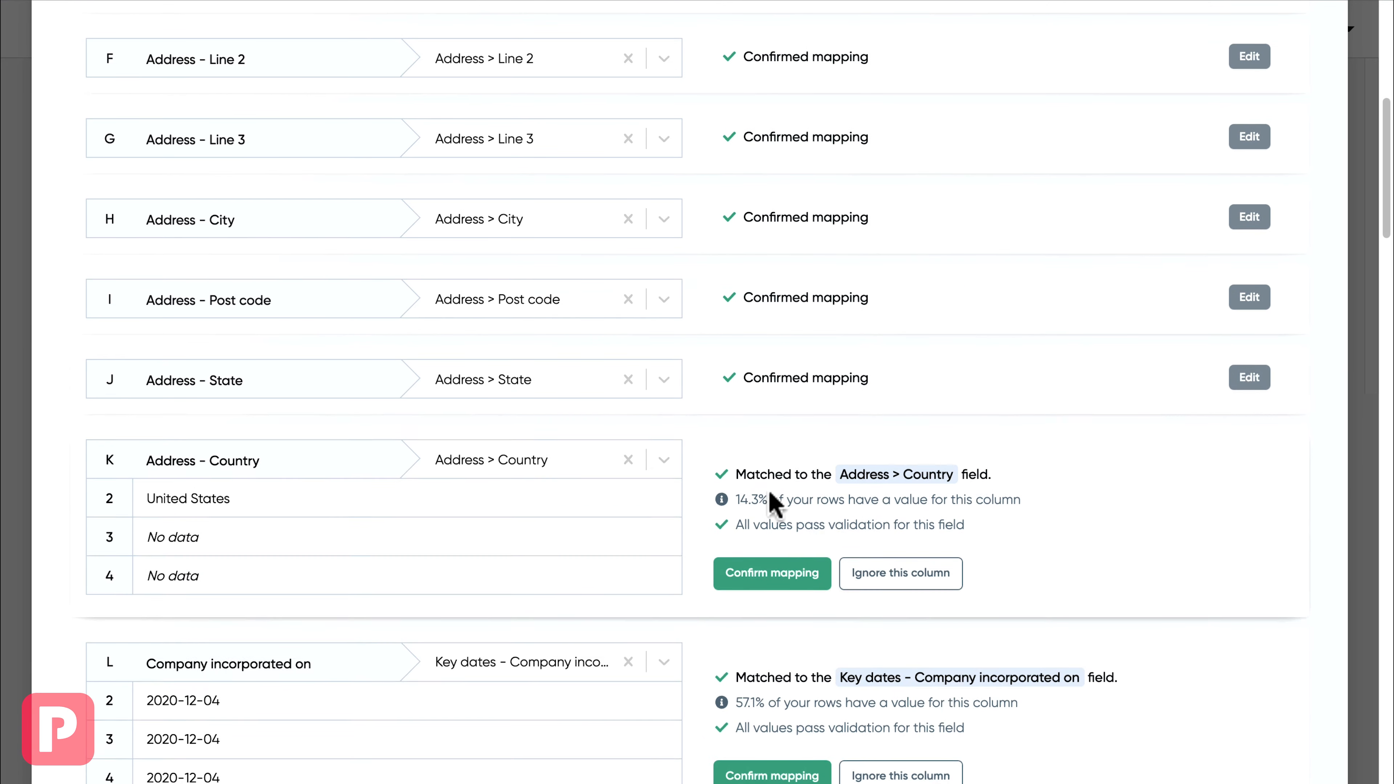
click(764, 481)
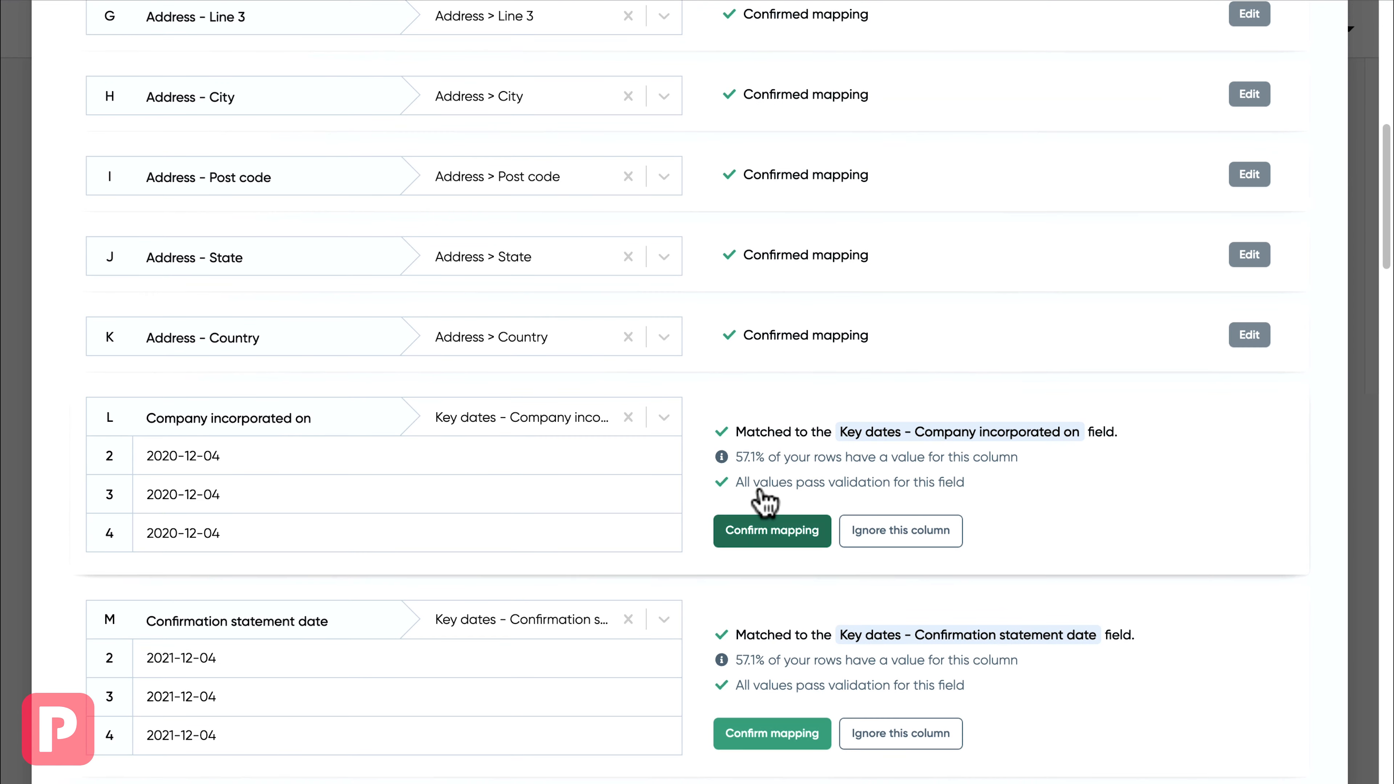
Step: Confirm the suggested mappings for the company incorporation, confirmation statement, confirmation statement due, end date and year end due date columns
click(759, 528)
click(753, 489)
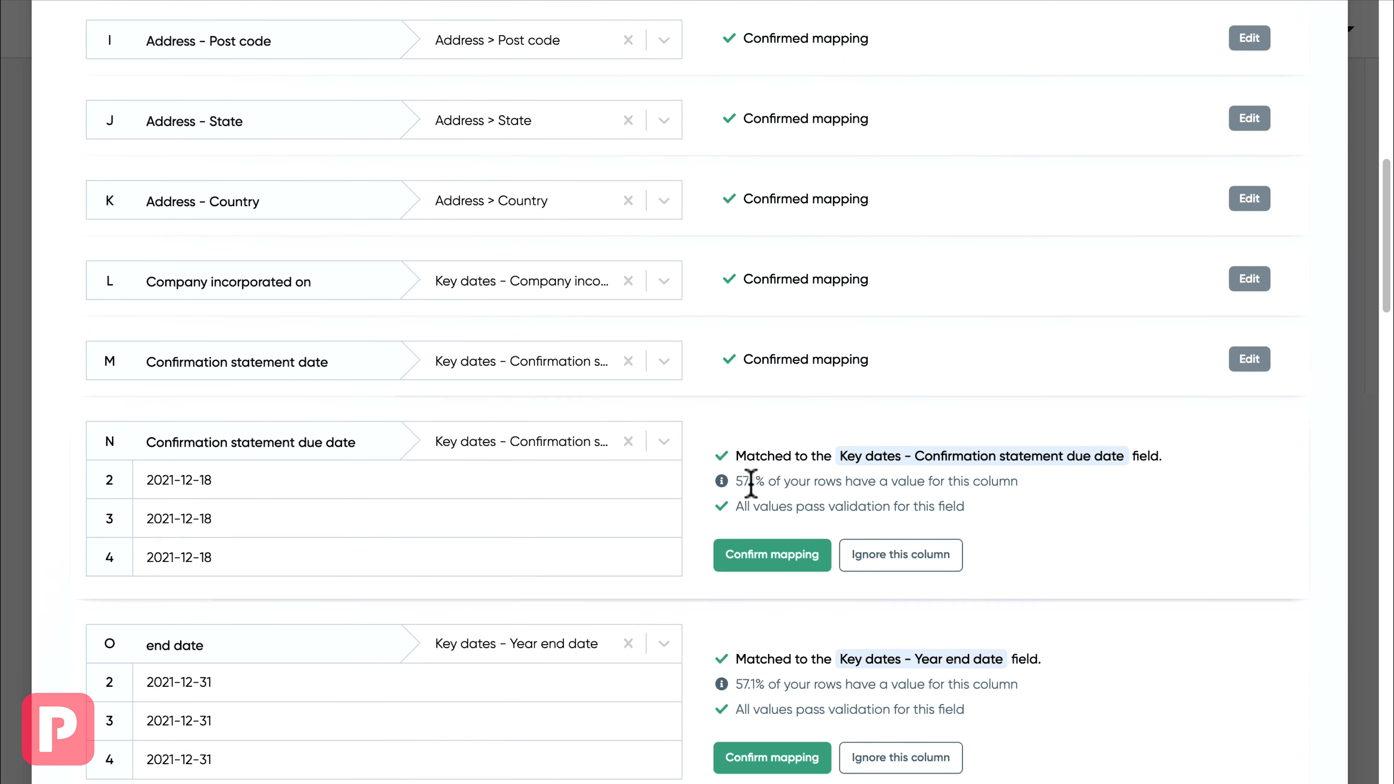
click(768, 534)
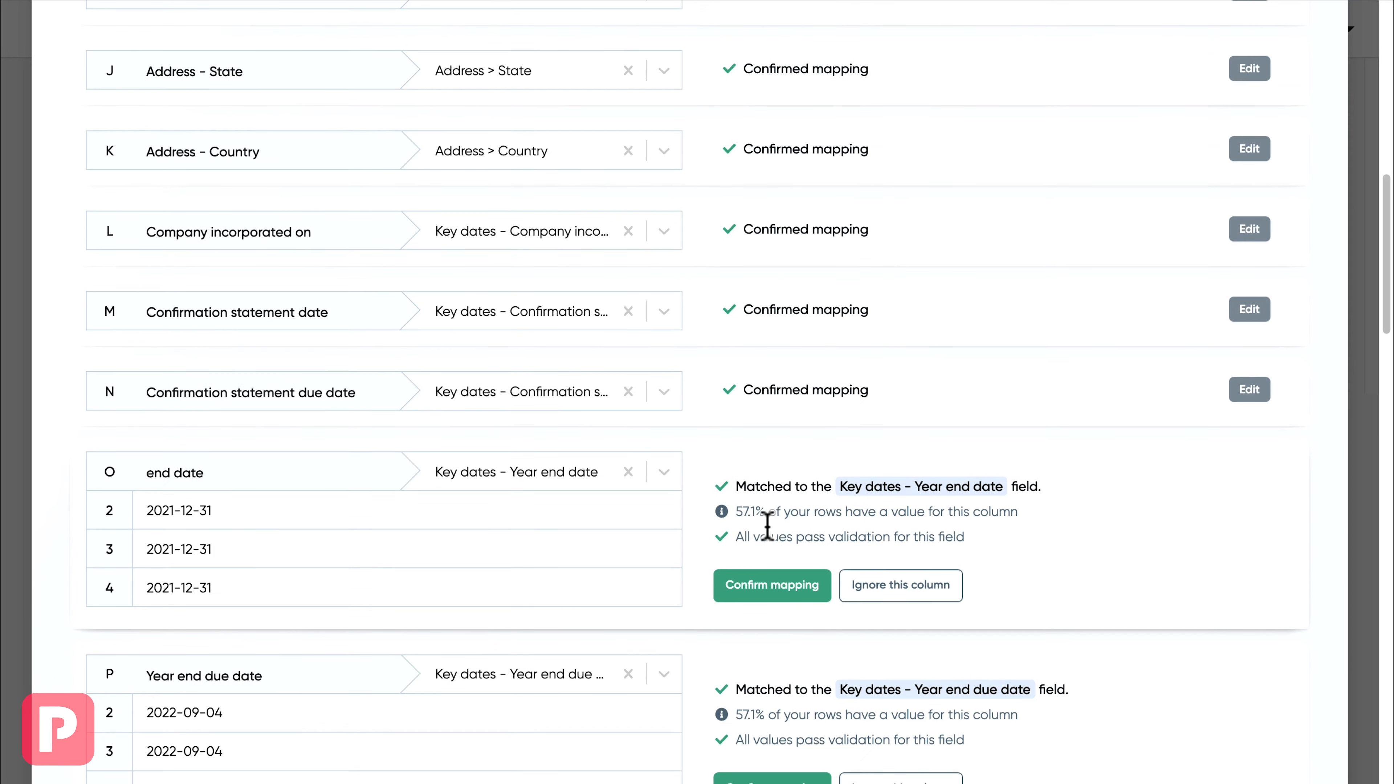
click(758, 506)
click(762, 547)
Step: Confirm the suggested mappings for the Company Reg. No. and Industry columns, checking the Industry column's validation note
click(763, 583)
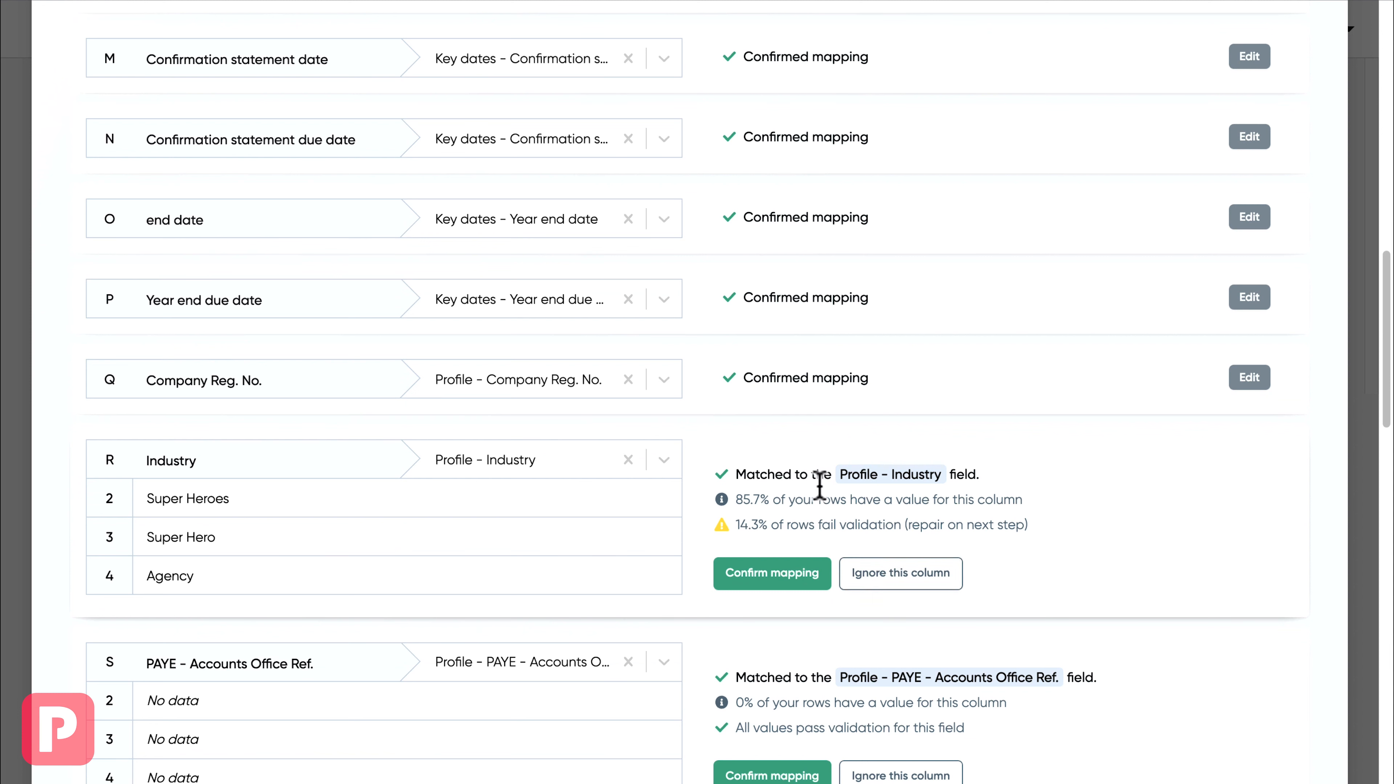
drag(735, 526, 967, 560)
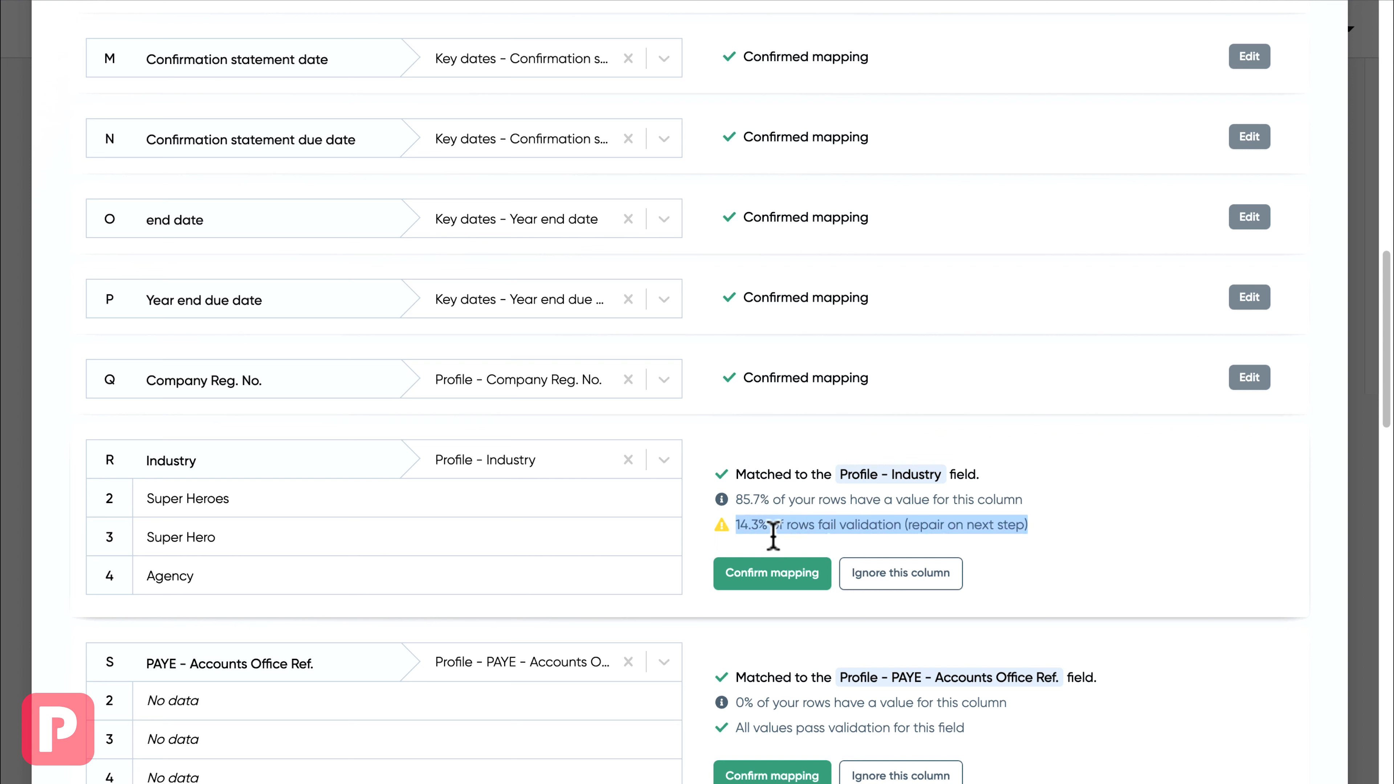
click(1035, 530)
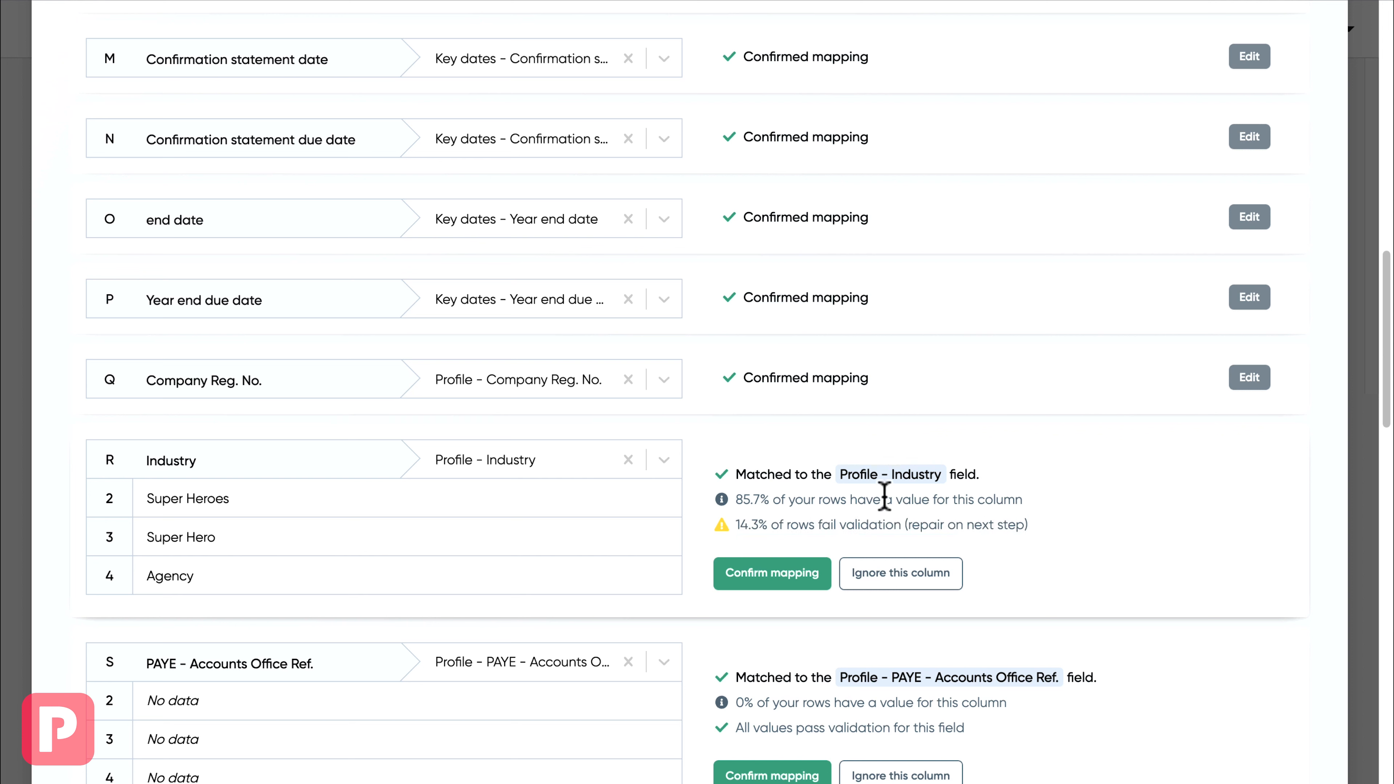
scroll(812, 513, down, 1)
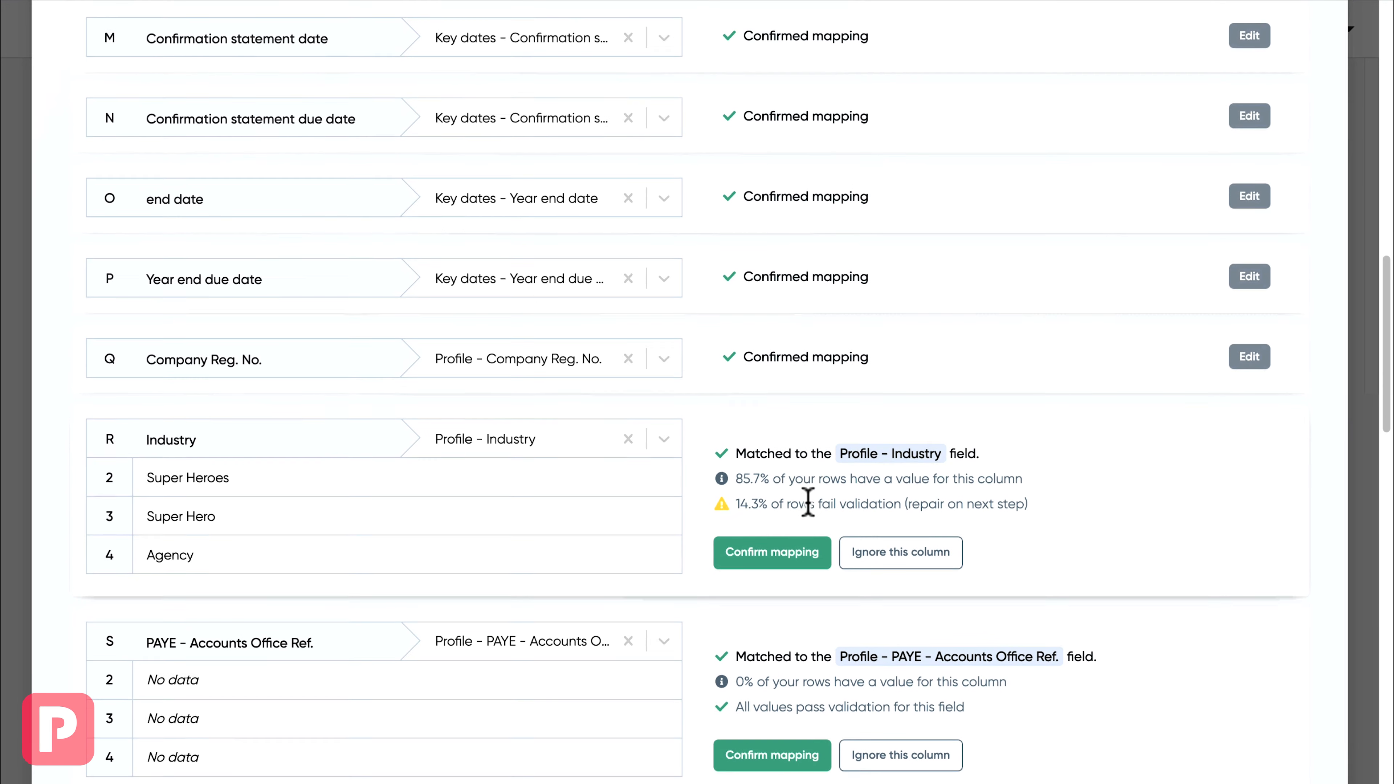
click(782, 529)
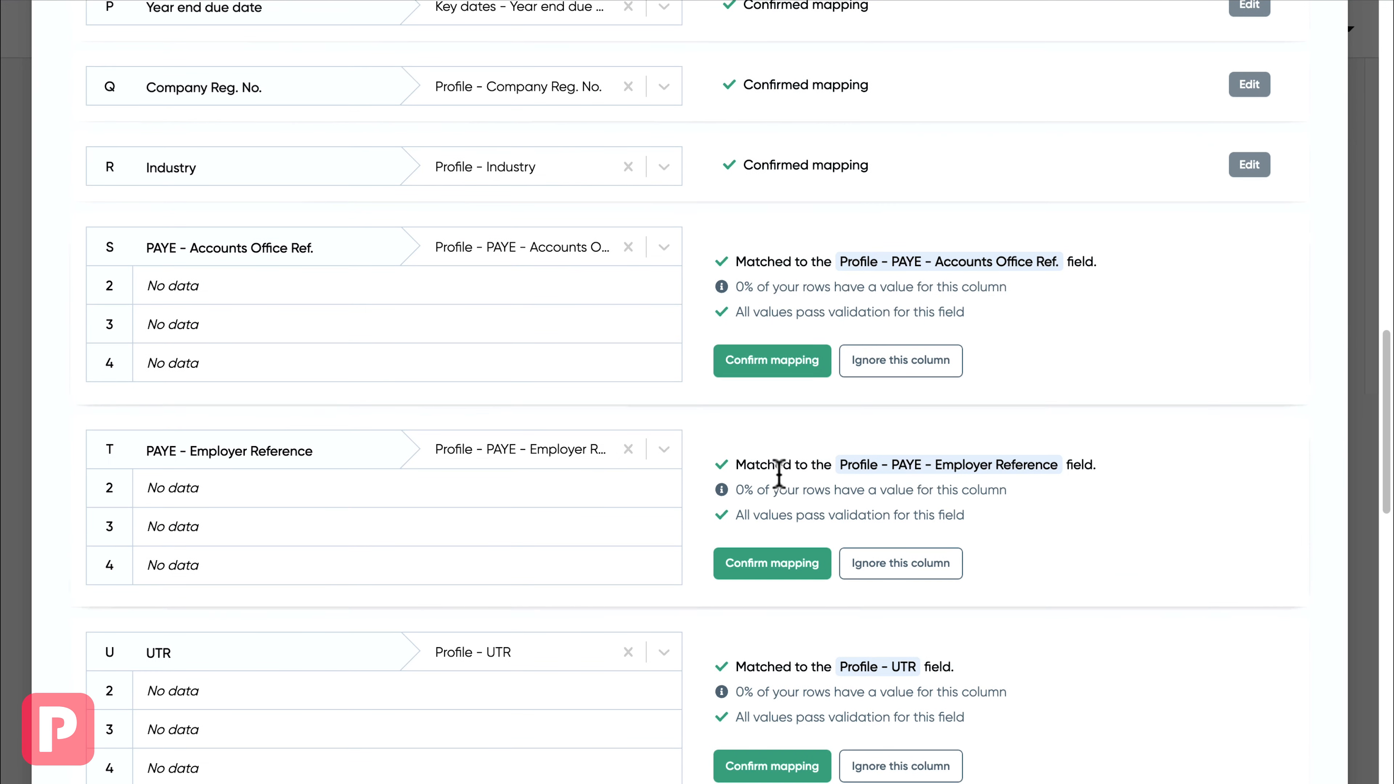
Step: Exclude the empty PAYE - Accounts Office Ref., PAYE - Employer Reference, UTR and VAT No. columns from the import
click(904, 372)
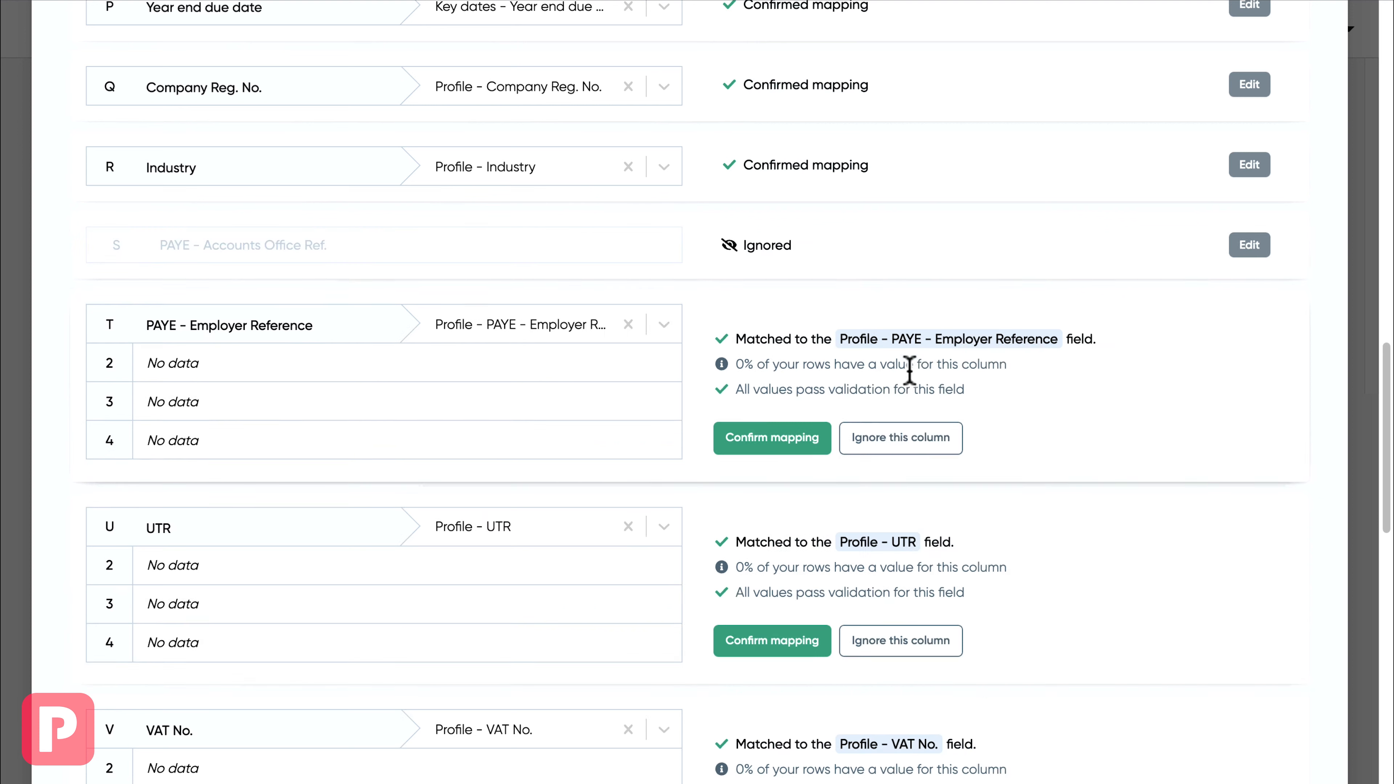
click(887, 438)
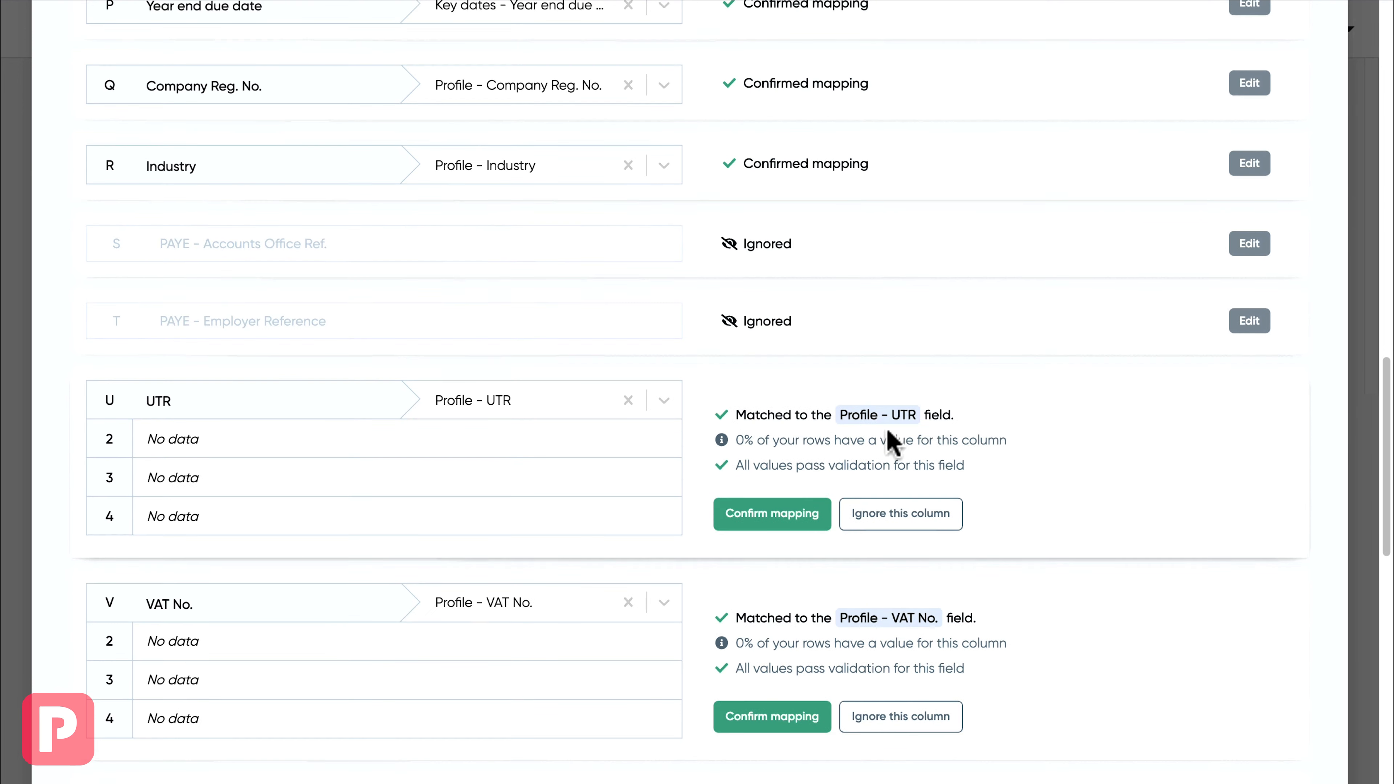
click(885, 464)
click(875, 522)
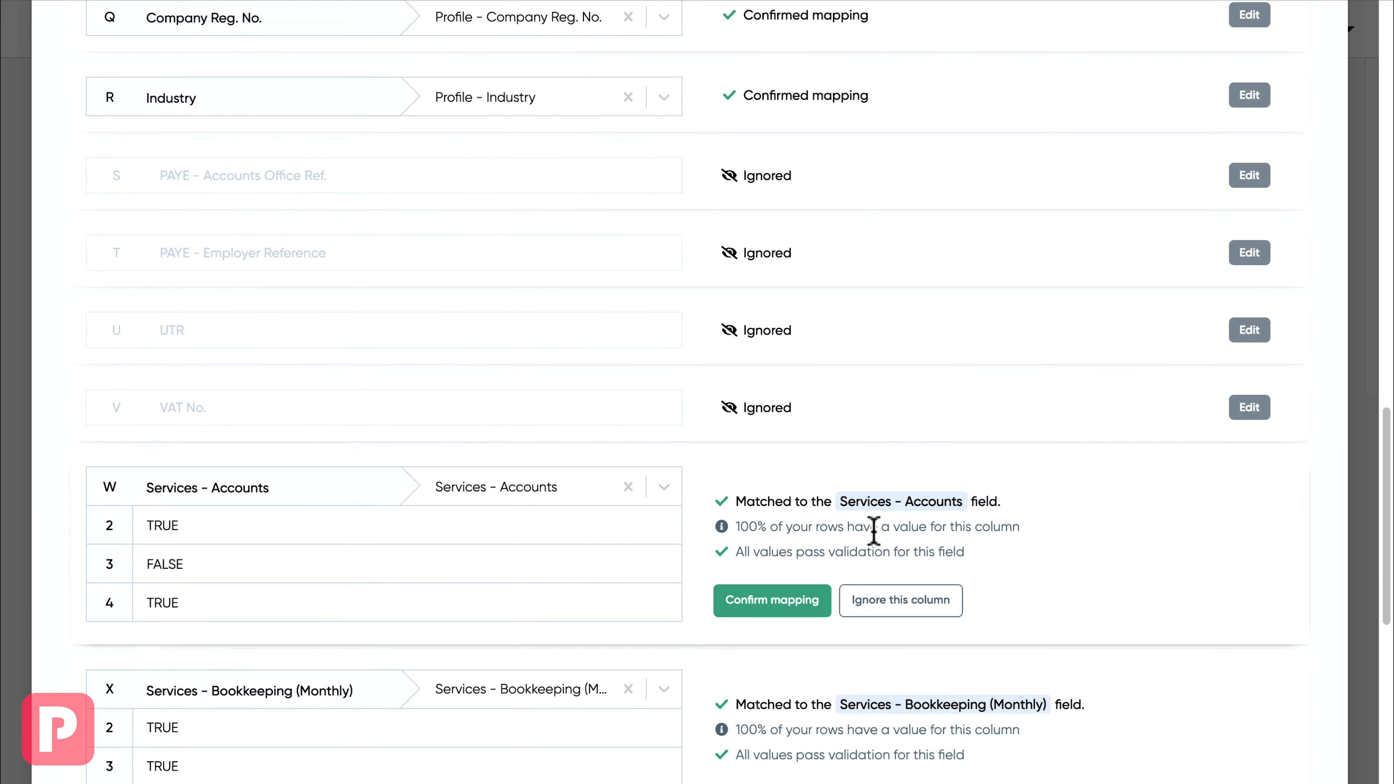
Step: Confirm the mappings for the Services columns Accounts, Bookkeeping (Monthly), Bookkeeping (Weekly) and Payroll, and proceed to the data review
click(781, 478)
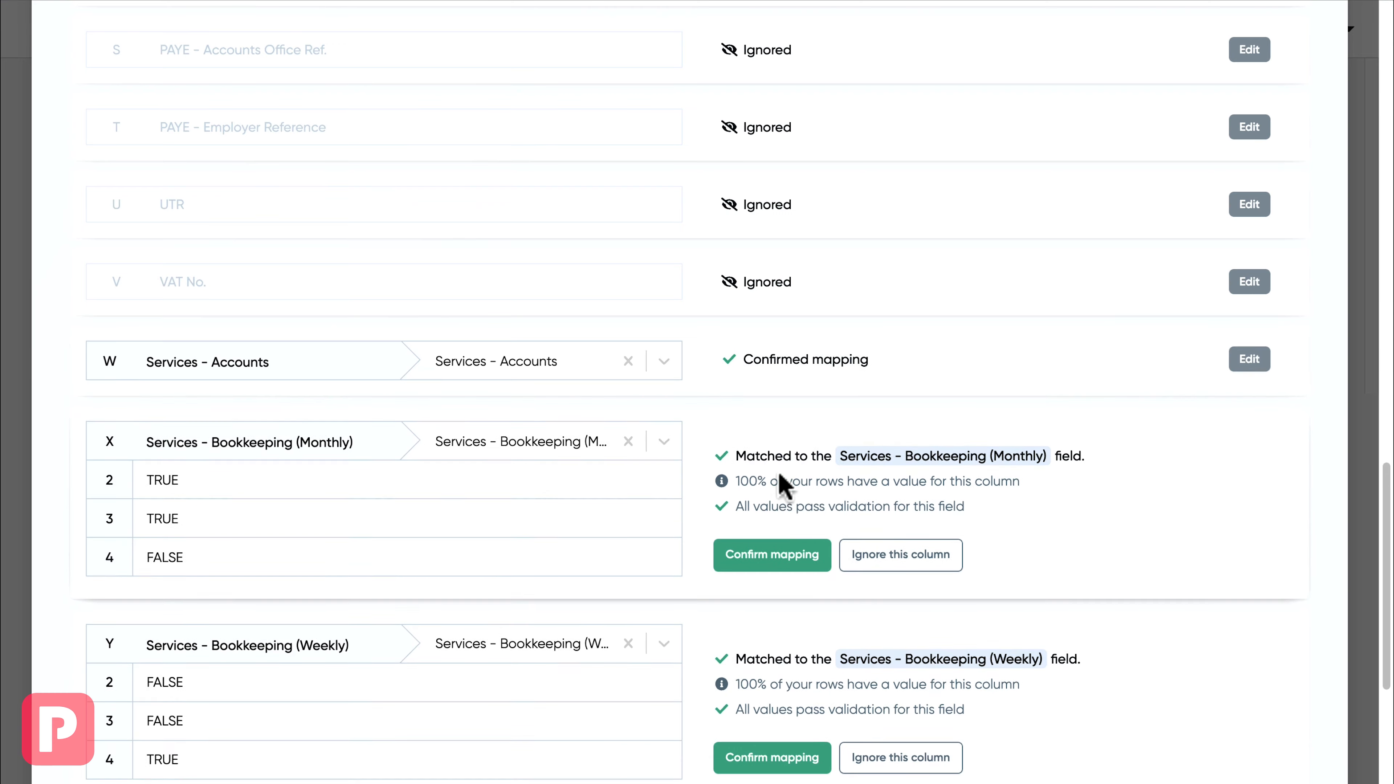
click(760, 409)
click(760, 489)
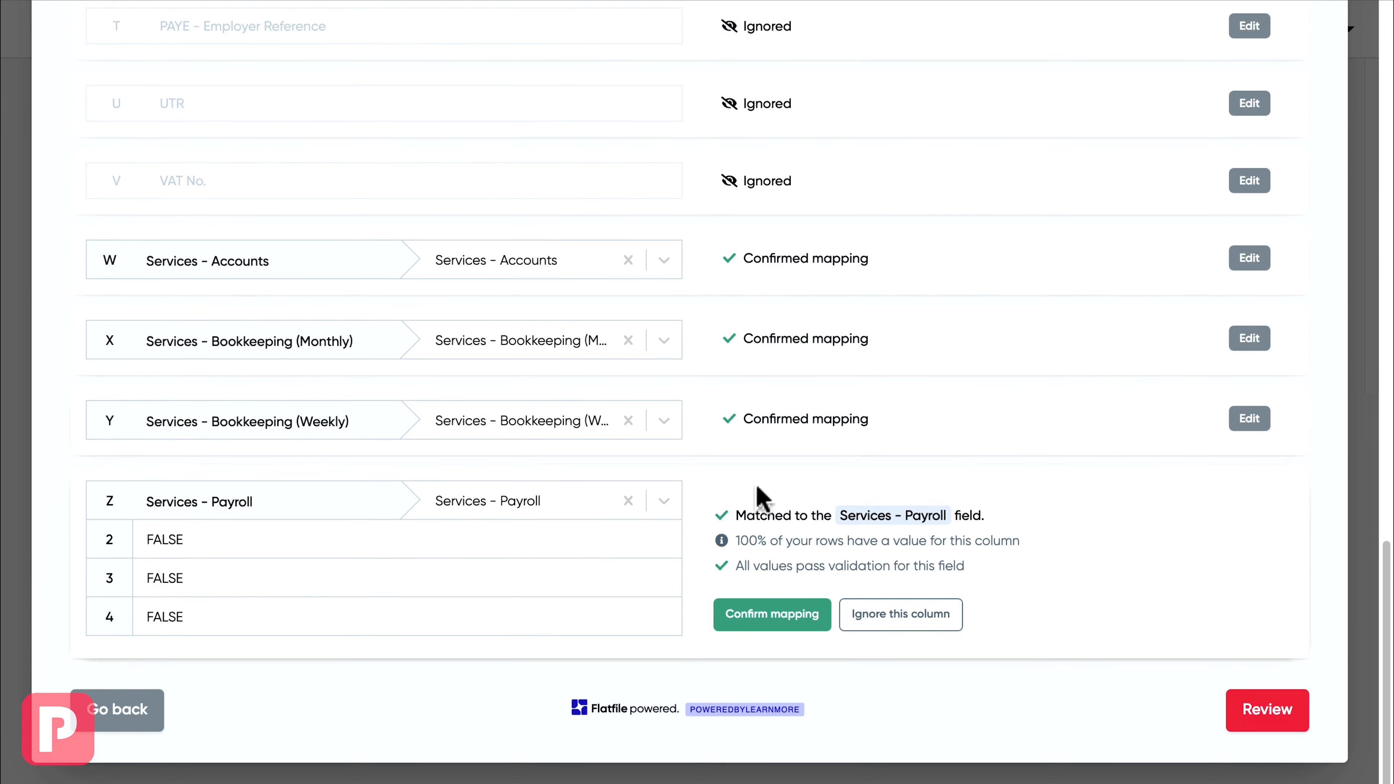
click(771, 617)
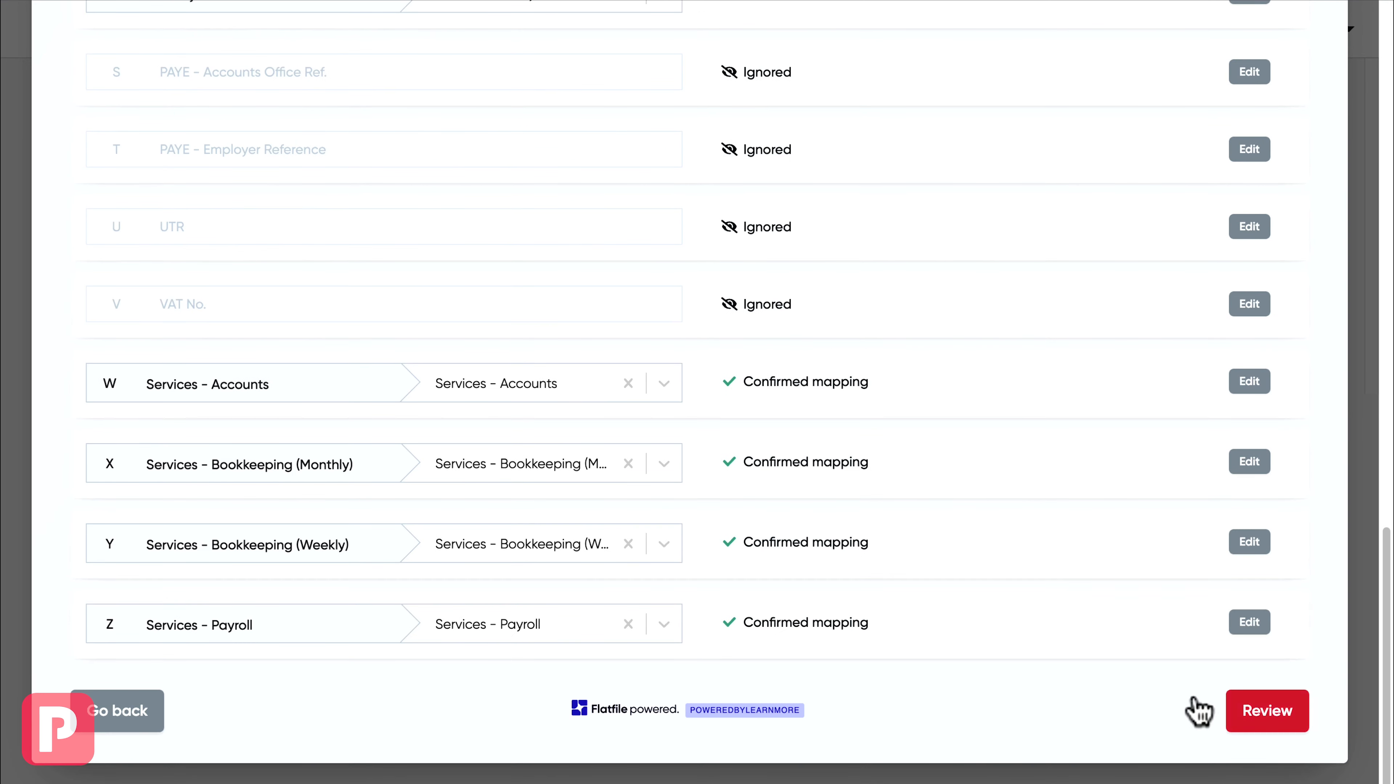
click(1267, 714)
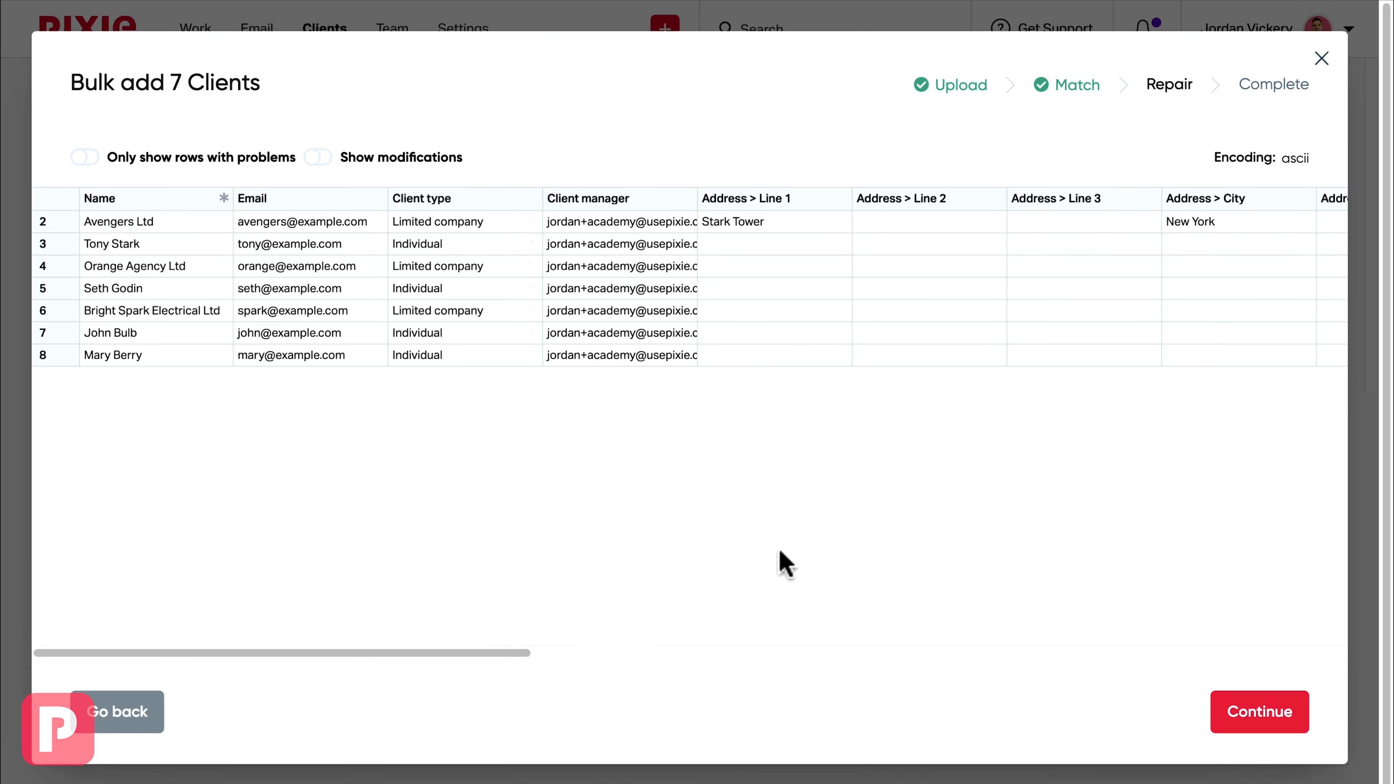
Step: Look across all columns of the client data and limit the table to rows with problems
drag(345, 660, 765, 673)
drag(1039, 672, 296, 647)
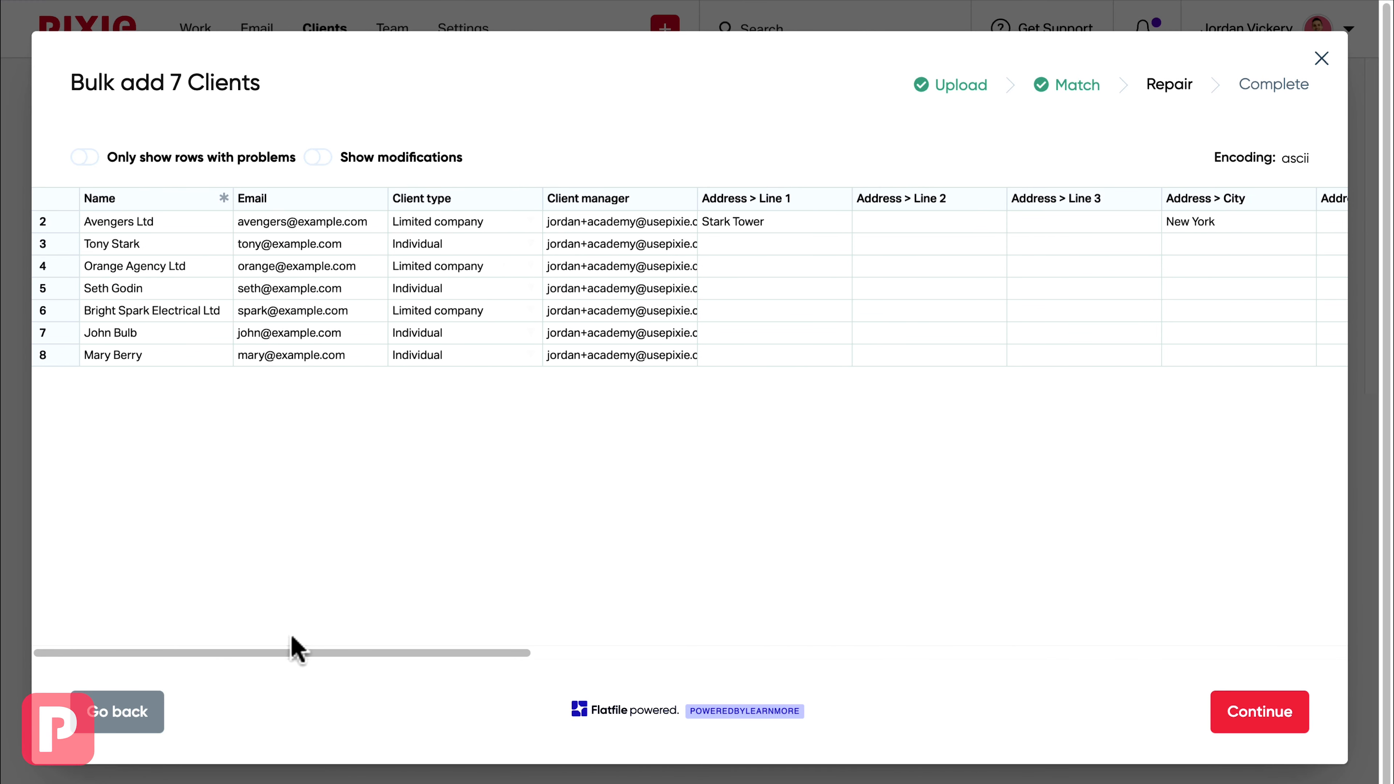
click(85, 159)
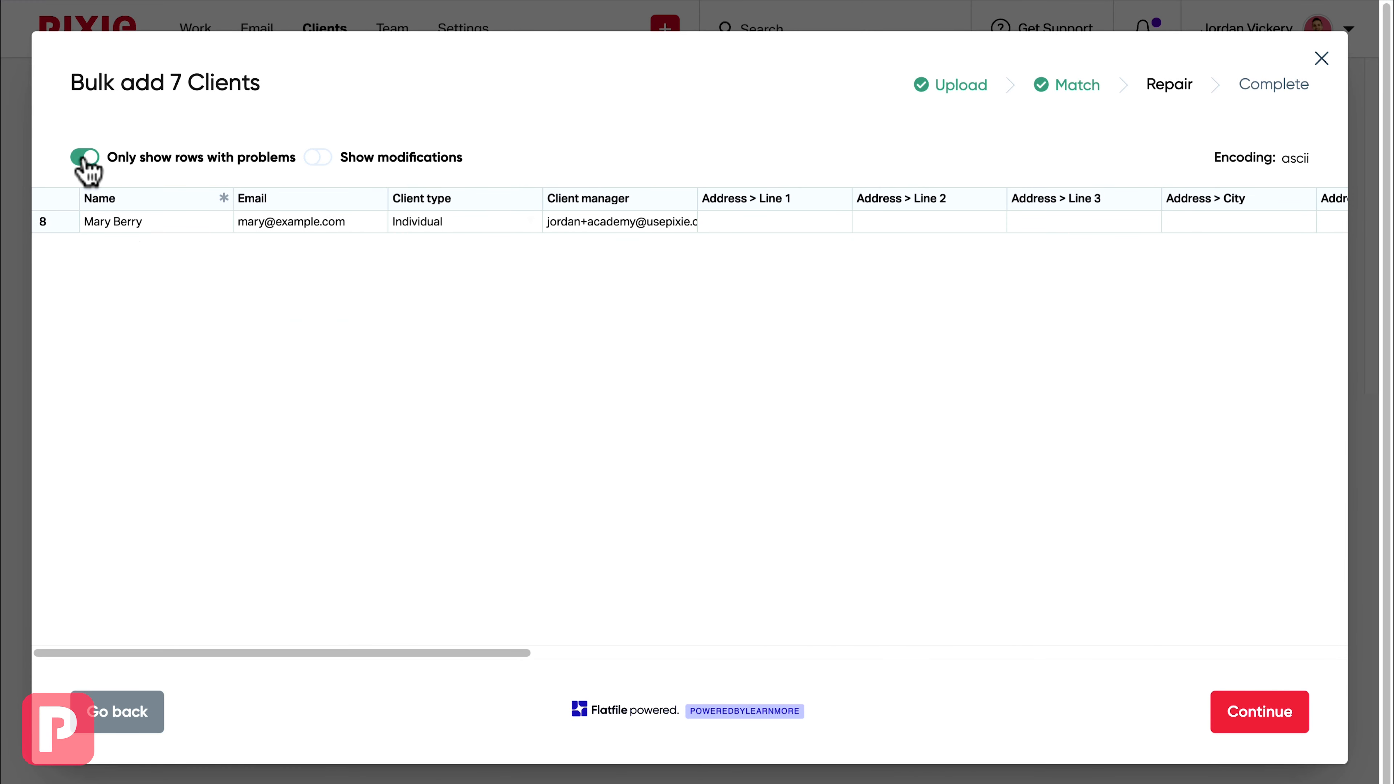
Step: Fill row 8's empty Profile - Industry cell with "Info about industry" and show all client rows again
drag(256, 654, 955, 672)
mouse_move(923, 219)
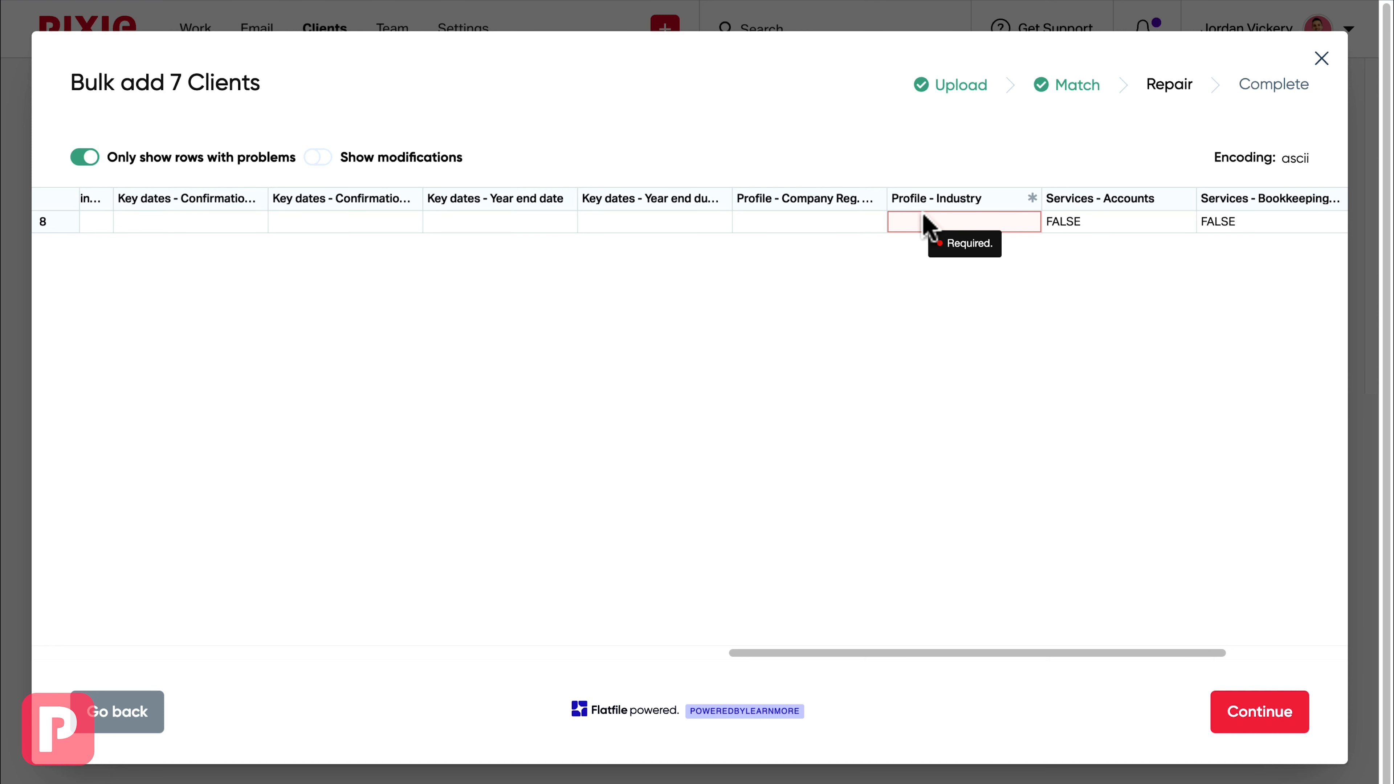
double_click(918, 221)
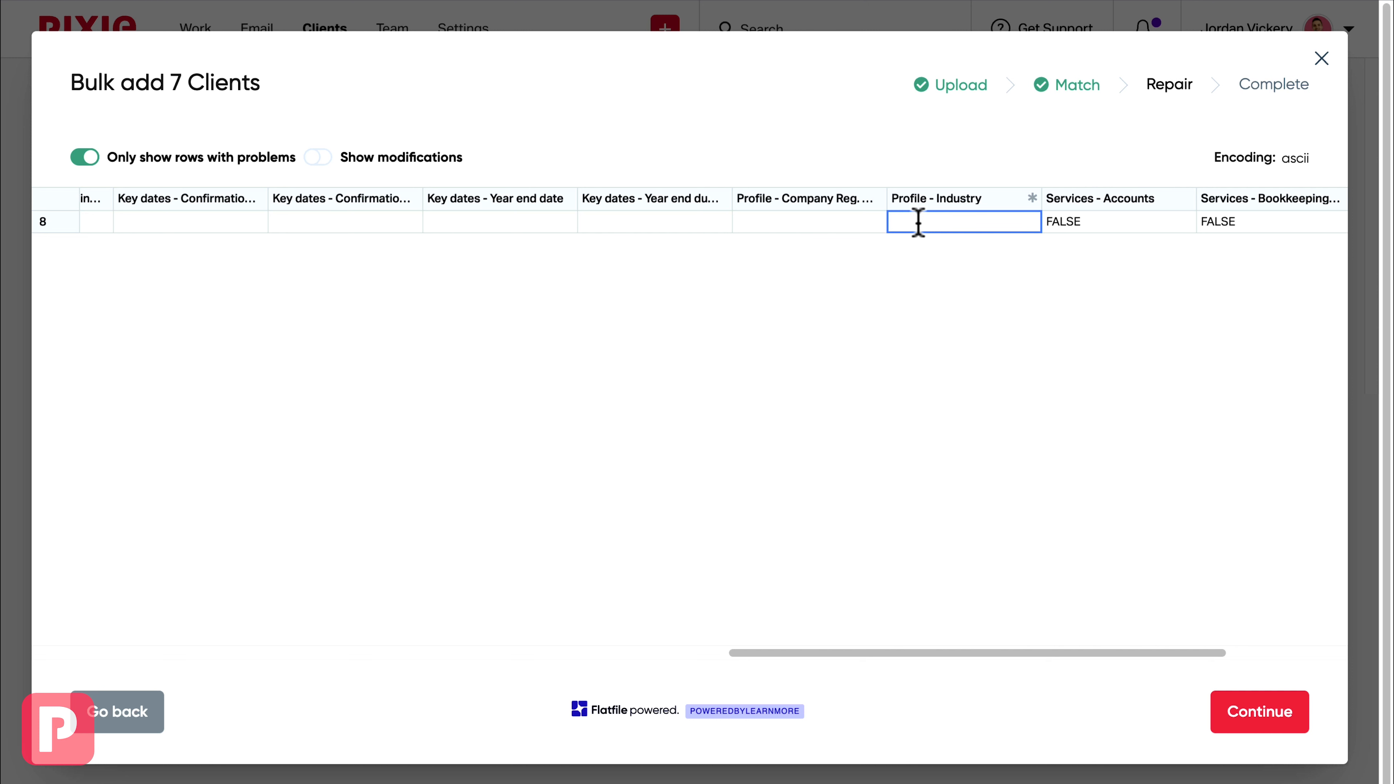
click(910, 245)
double_click(916, 226)
click(898, 323)
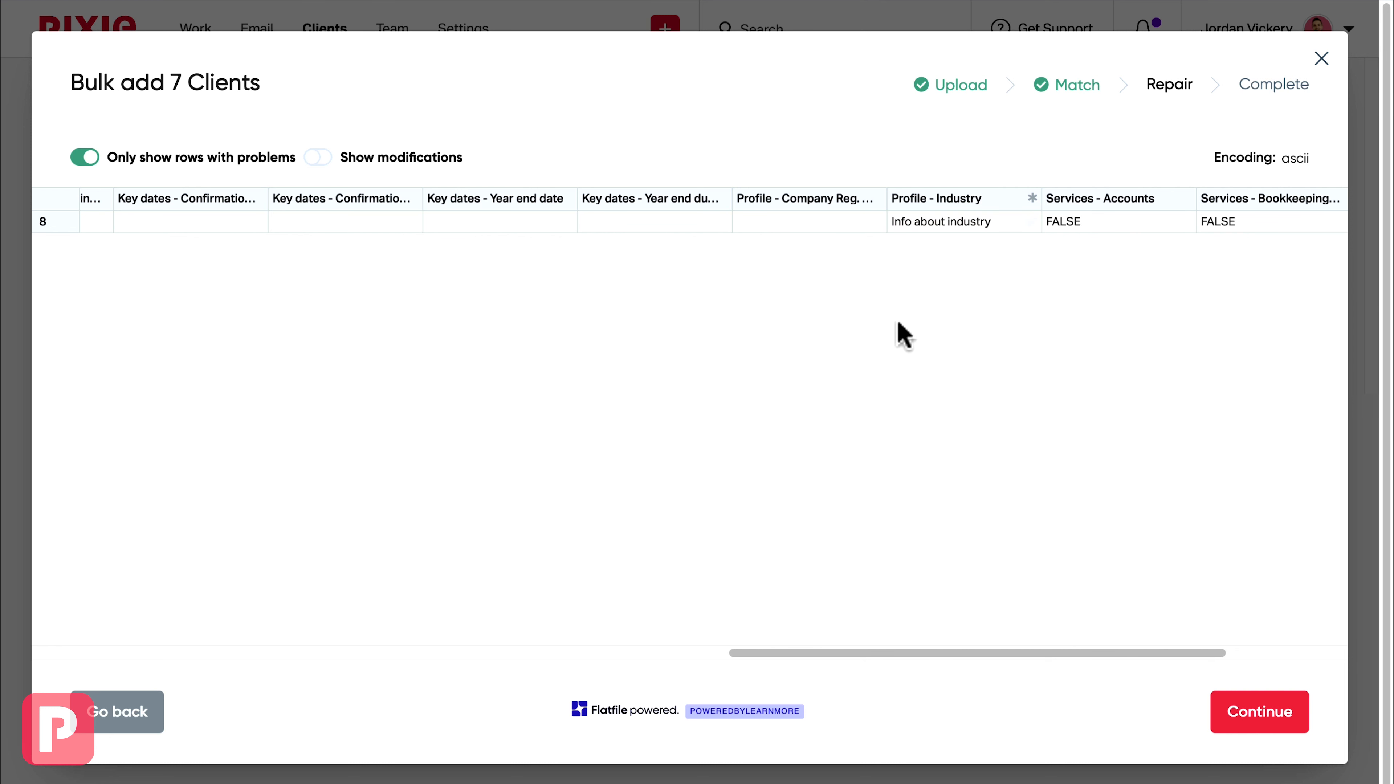
click(85, 157)
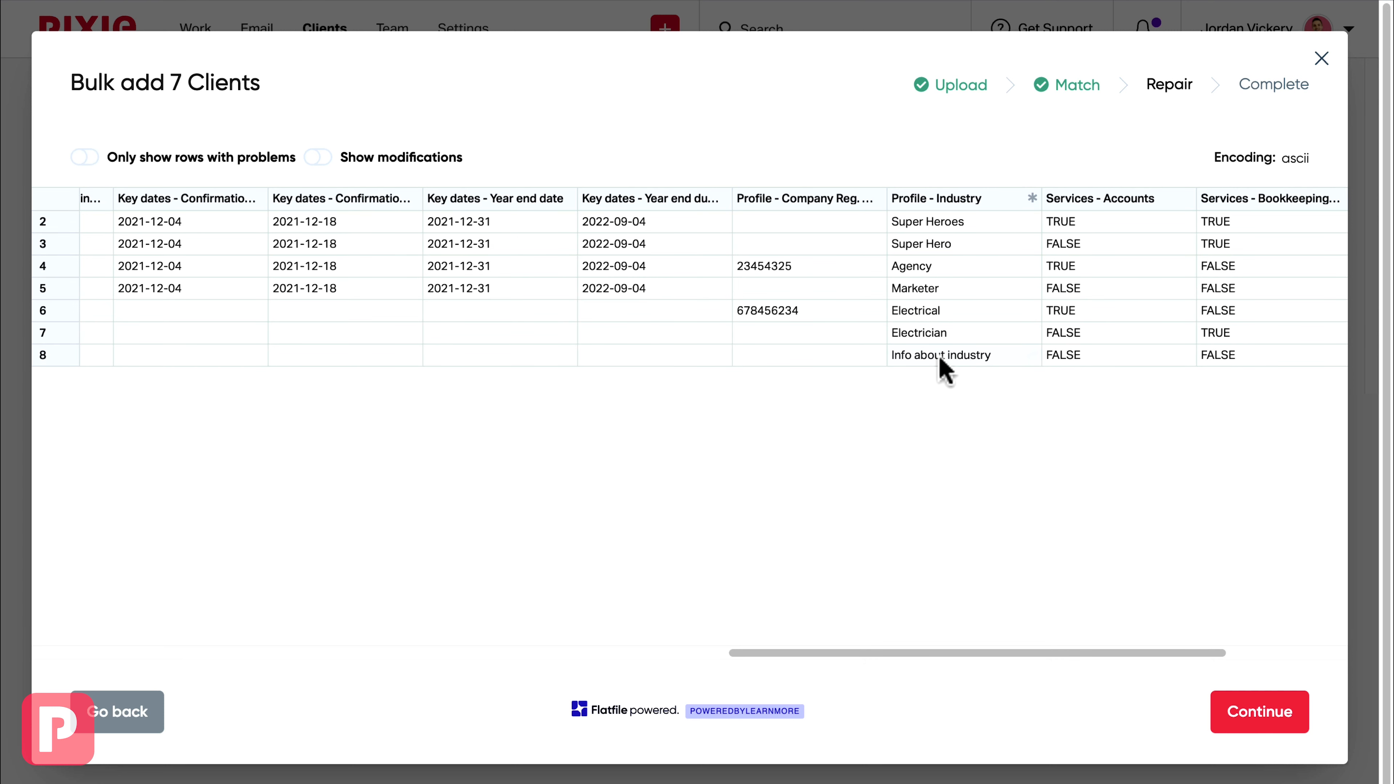
drag(844, 653, 184, 617)
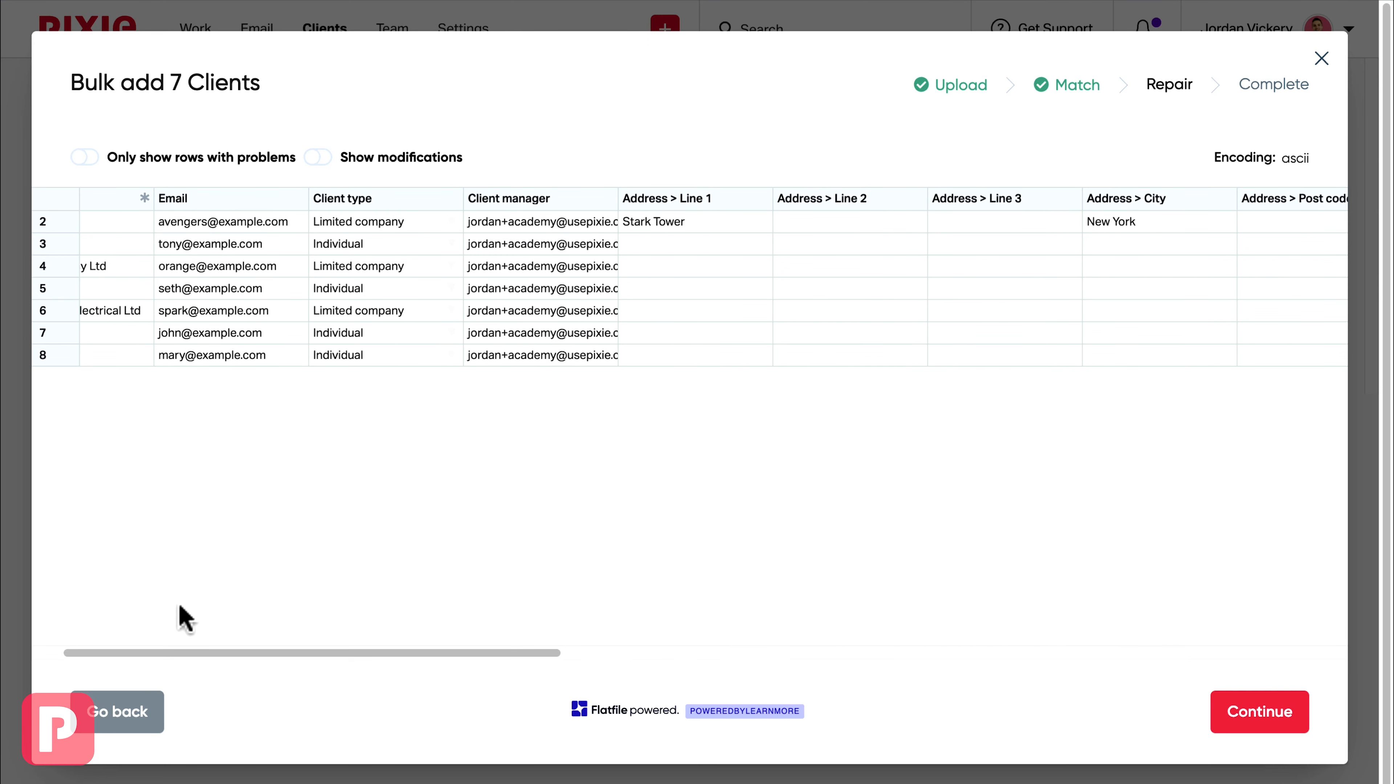
Step: Submit the client import with confirmation and refresh the Clients list
click(1267, 720)
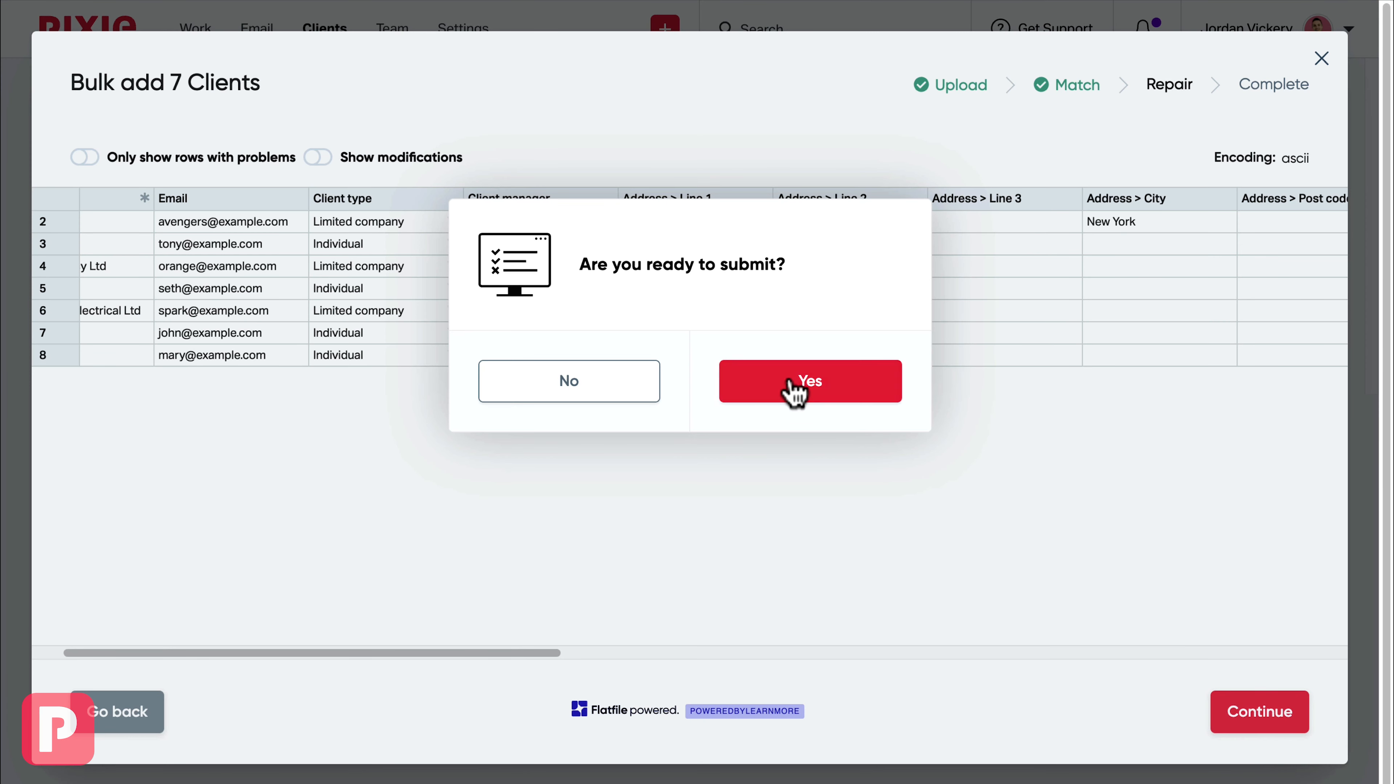
click(788, 381)
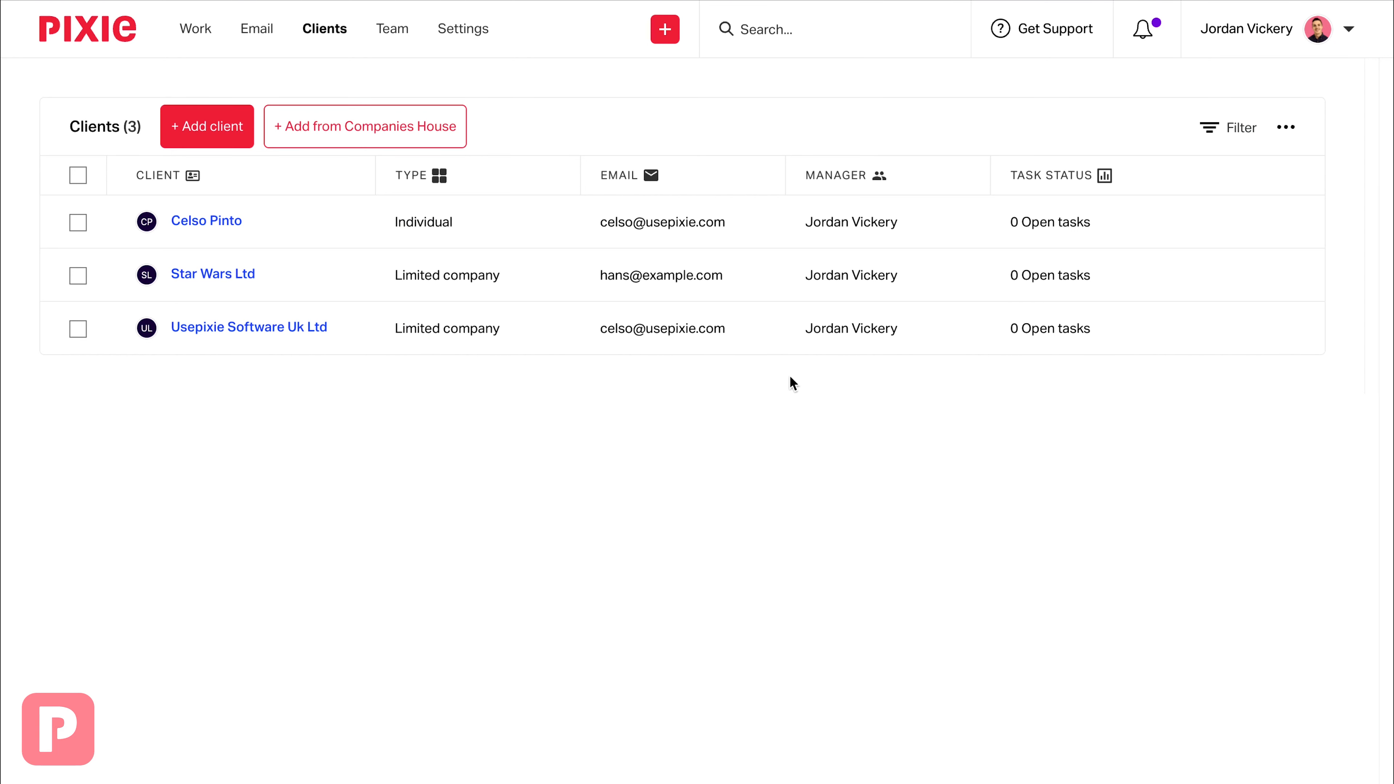
click(321, 33)
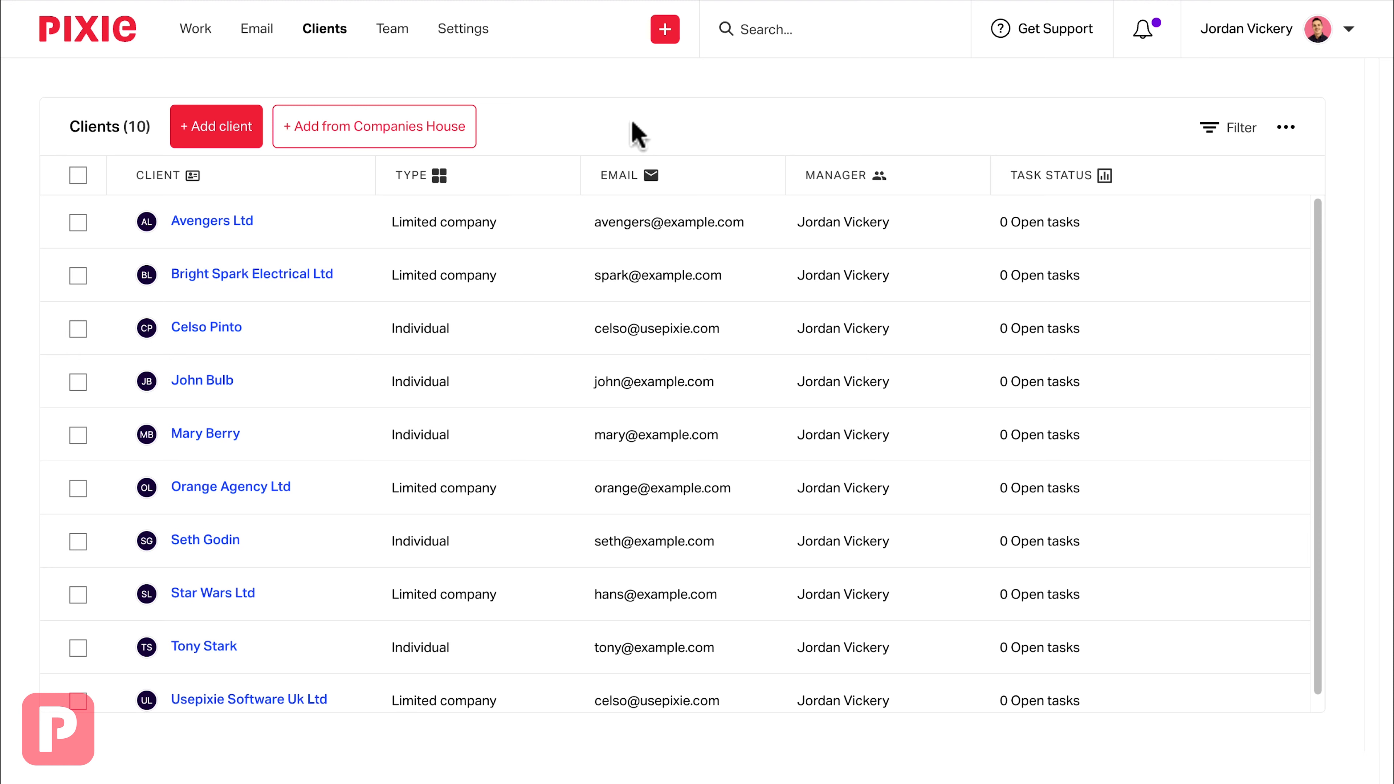
Step: Upload contacts.csv from the Pixie Academy folder as a client contacts import, accepting its first row as column headers
click(1285, 129)
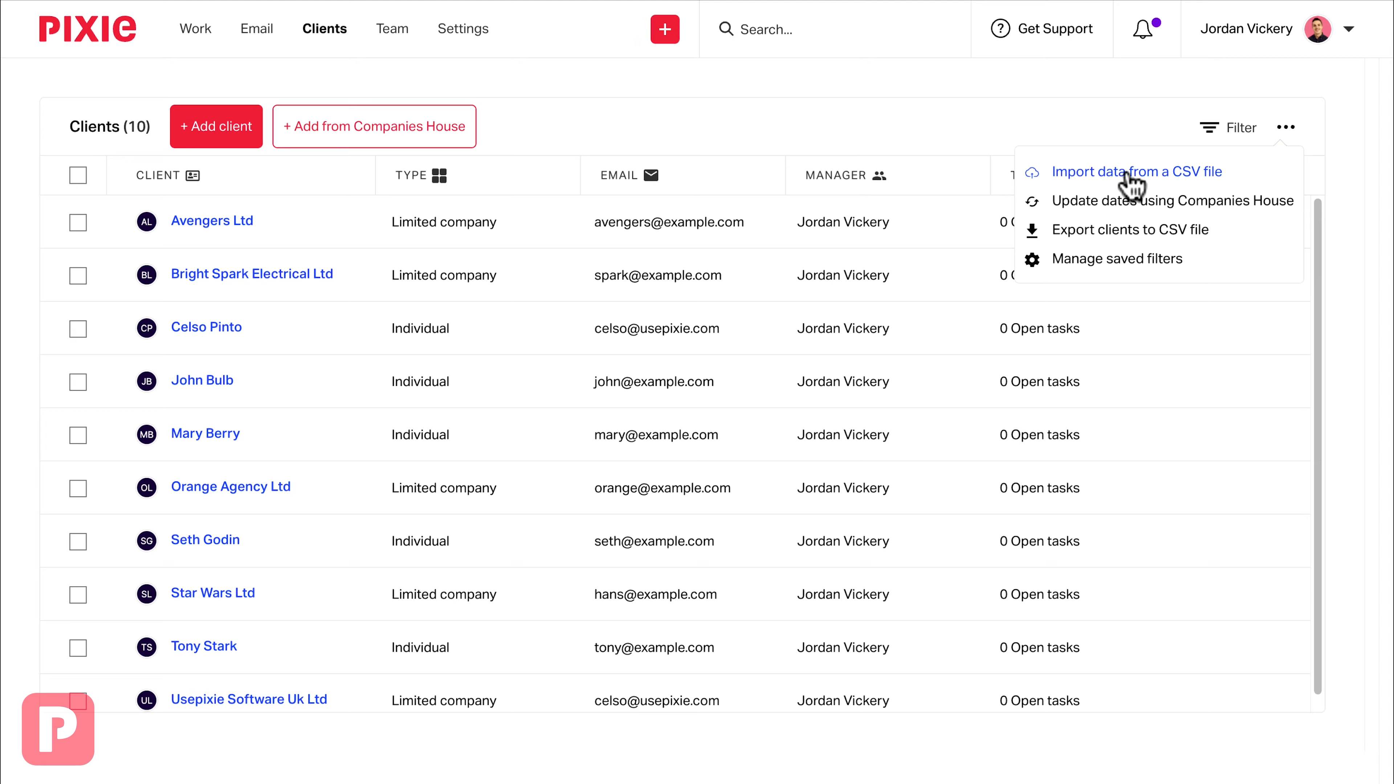
click(1131, 181)
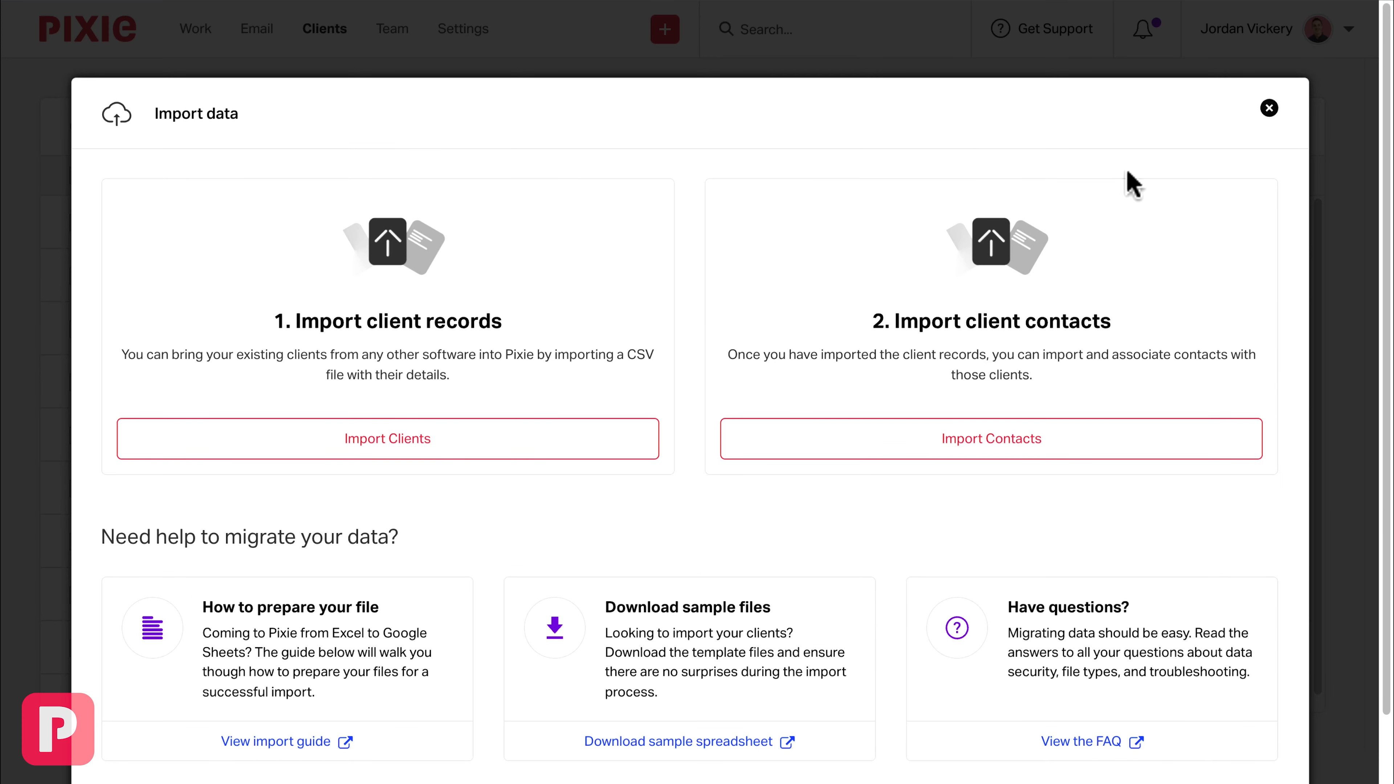
click(982, 444)
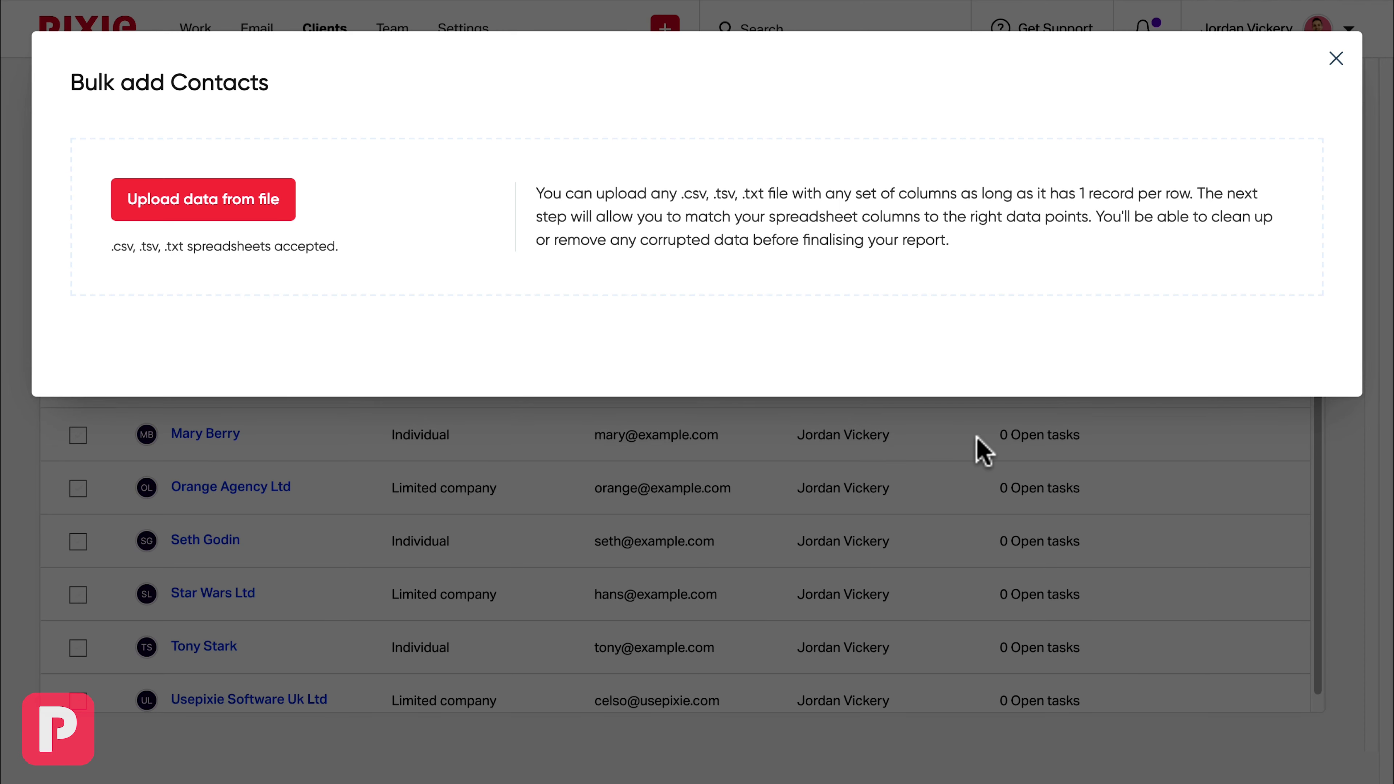
click(204, 220)
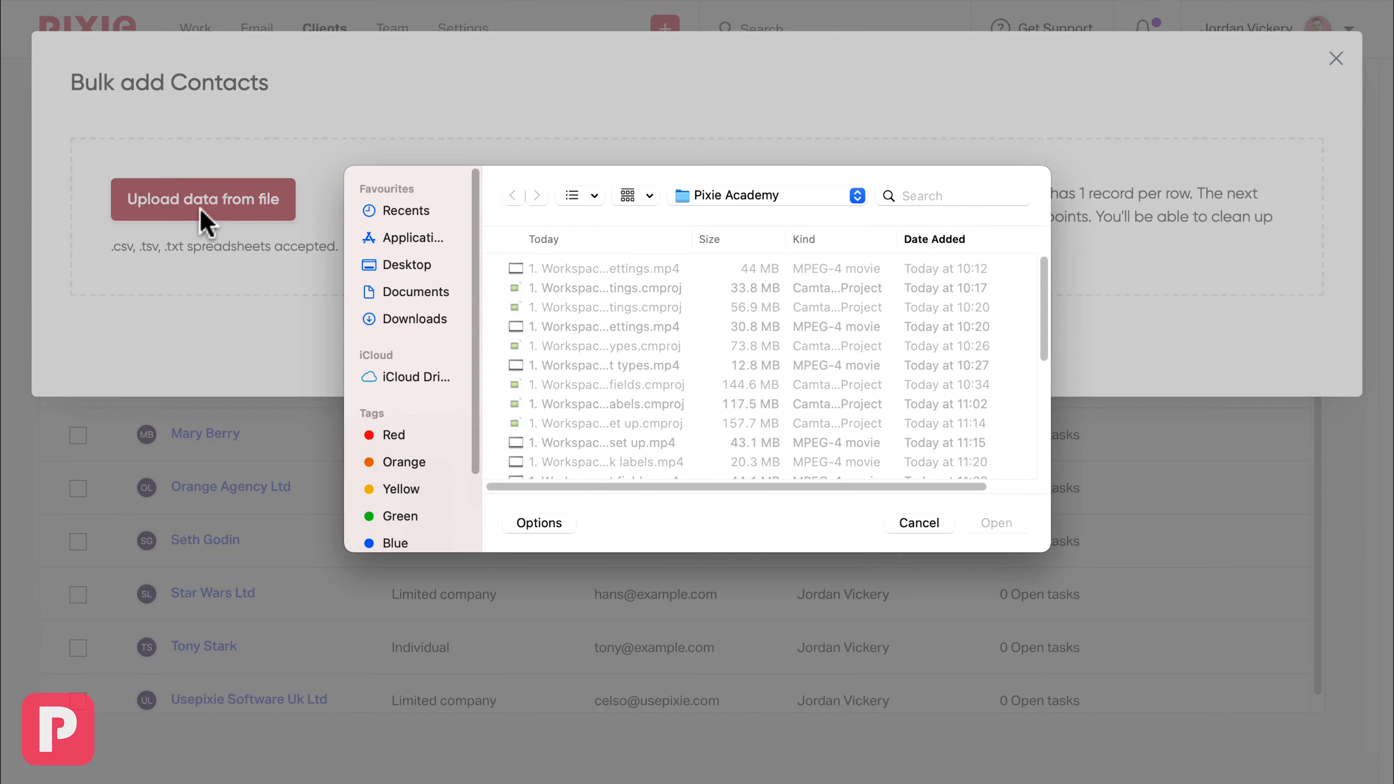
scroll(643, 352, down, 10)
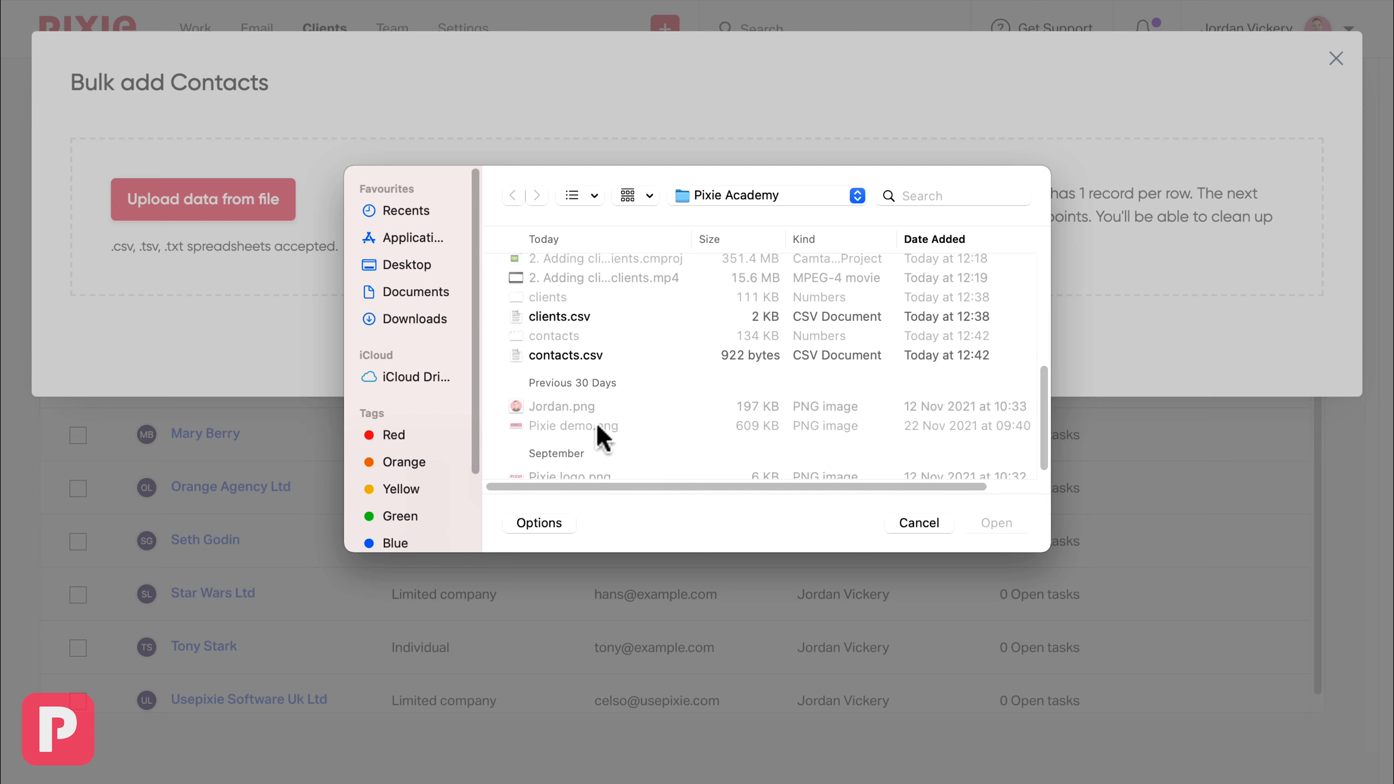
click(583, 356)
click(1000, 523)
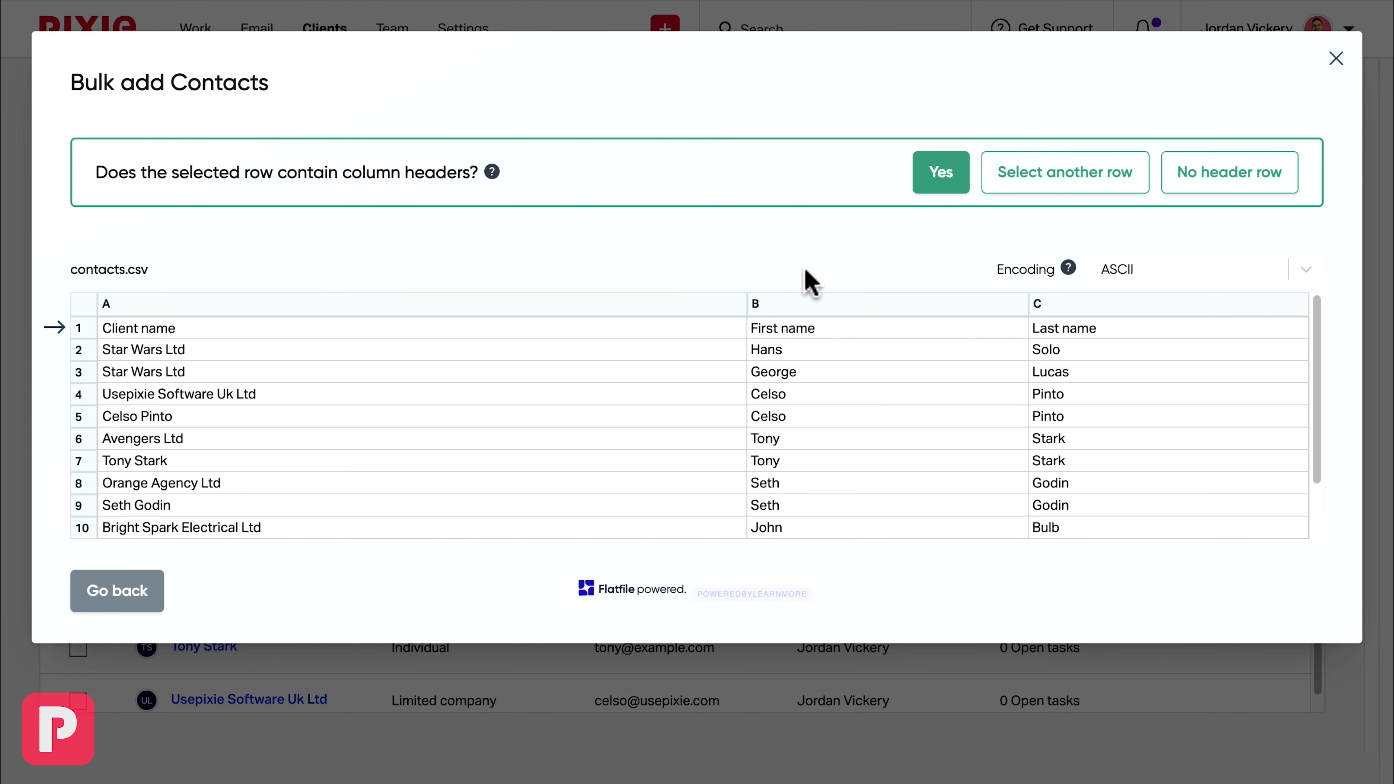
click(940, 173)
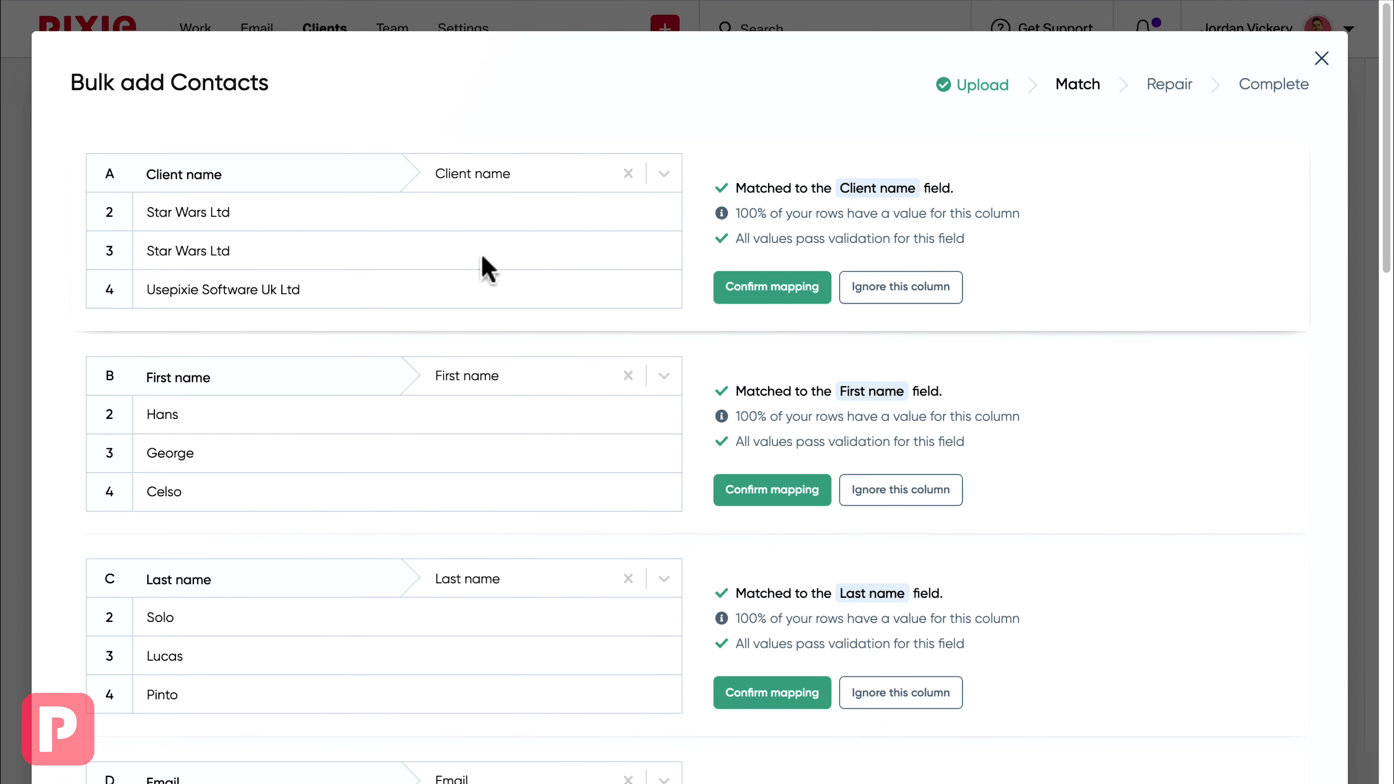
Step: Confirm the suggested field mappings for the contact columns from Client name through Birthday
click(765, 294)
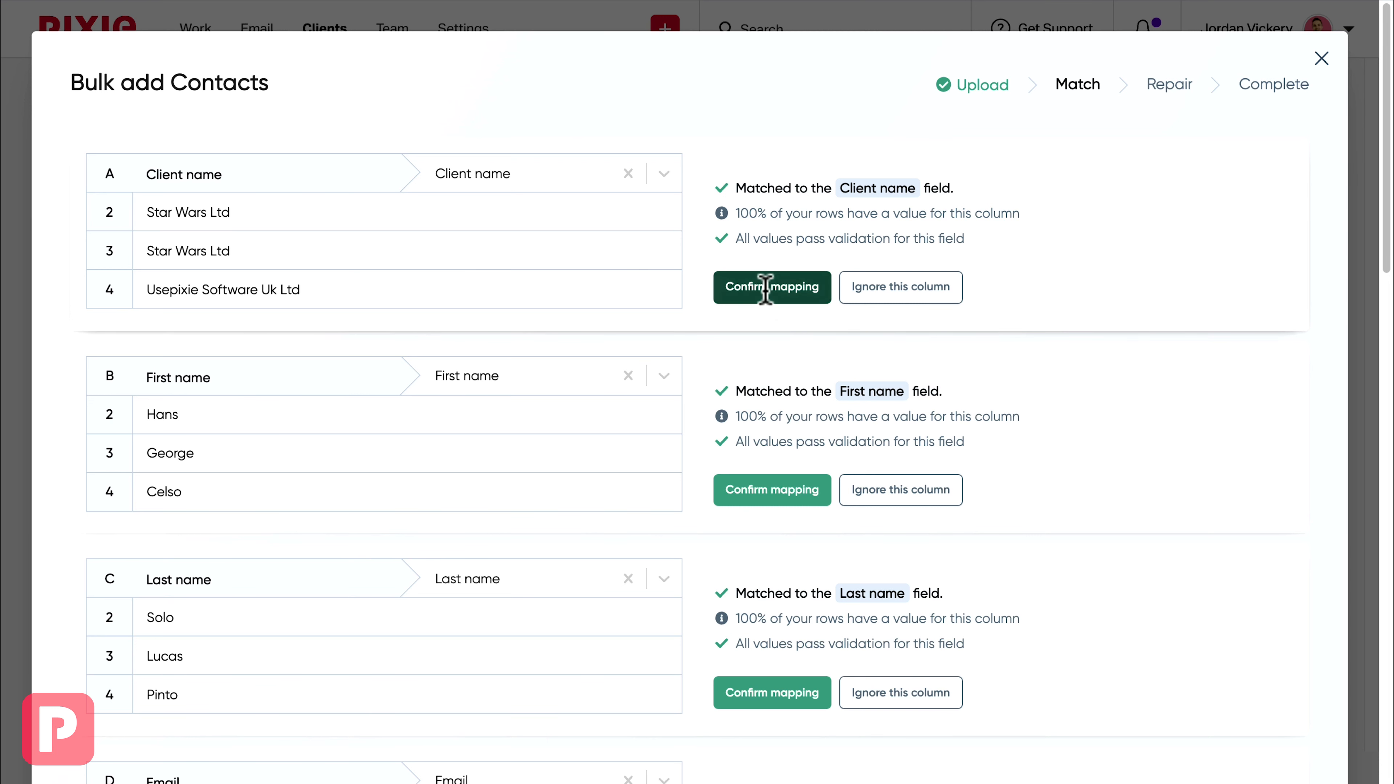
click(743, 370)
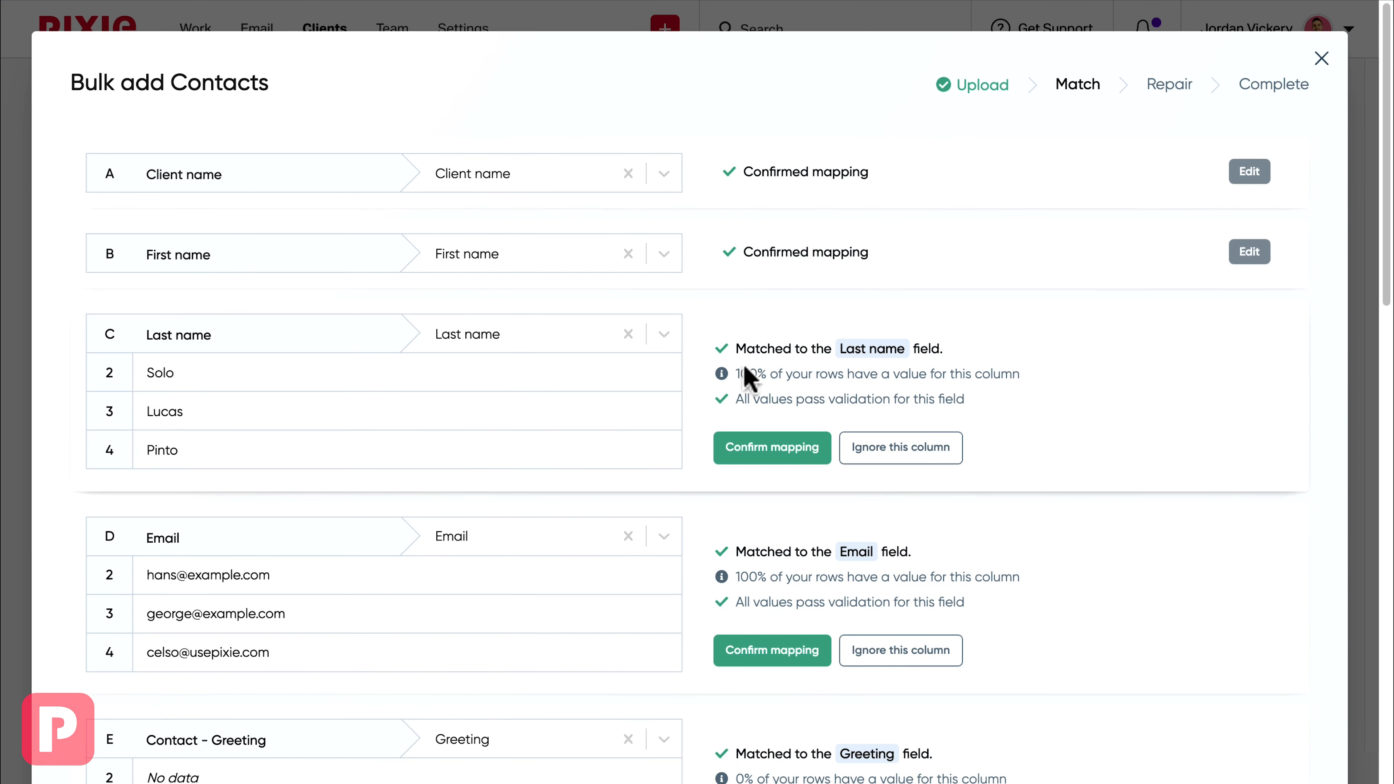
click(741, 457)
click(734, 535)
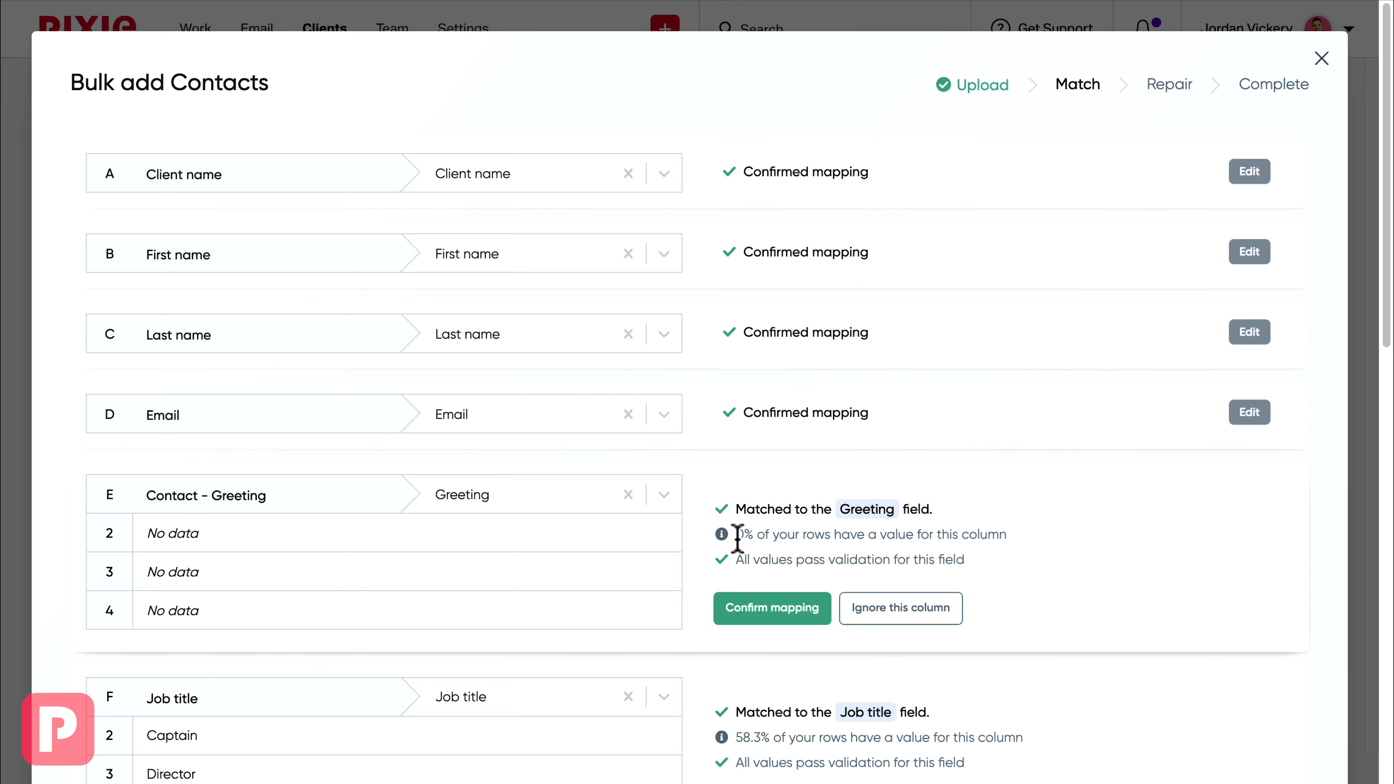
click(743, 612)
scroll(724, 516, down, 5)
click(758, 423)
click(750, 505)
scroll(753, 509, down, 3)
click(742, 461)
Step: Clear the match for the Contact - Passport number column, rematch it to the Passport number field and confirm the mapping
scroll(746, 439, down, 2)
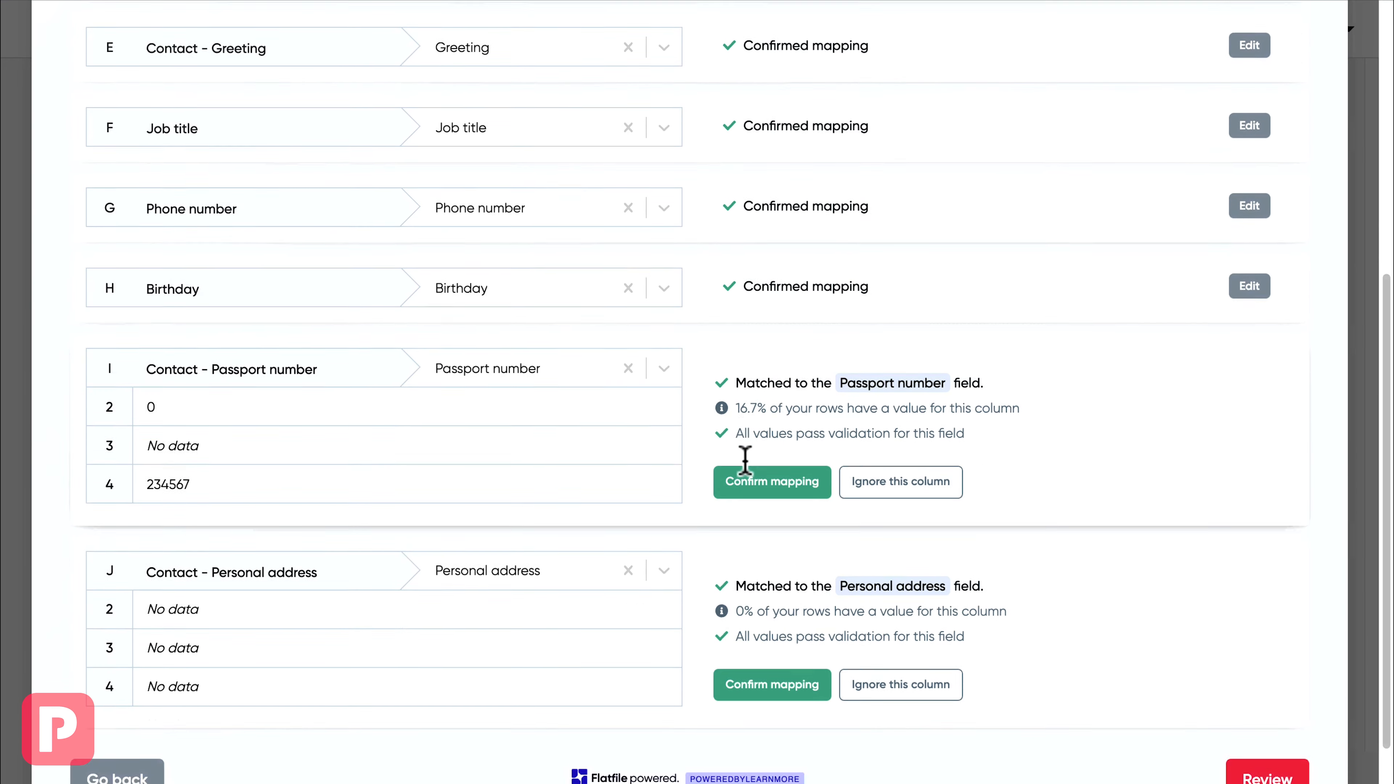
click(626, 300)
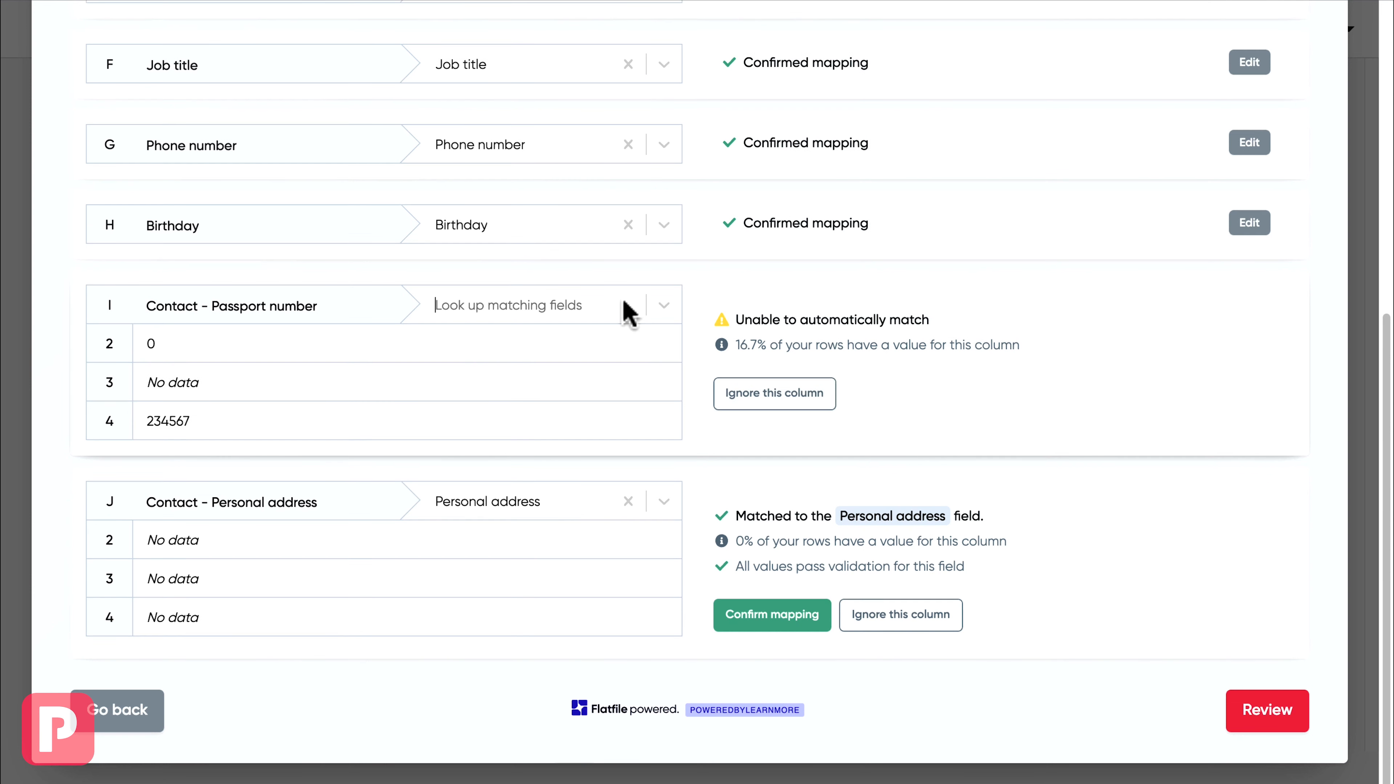
click(664, 305)
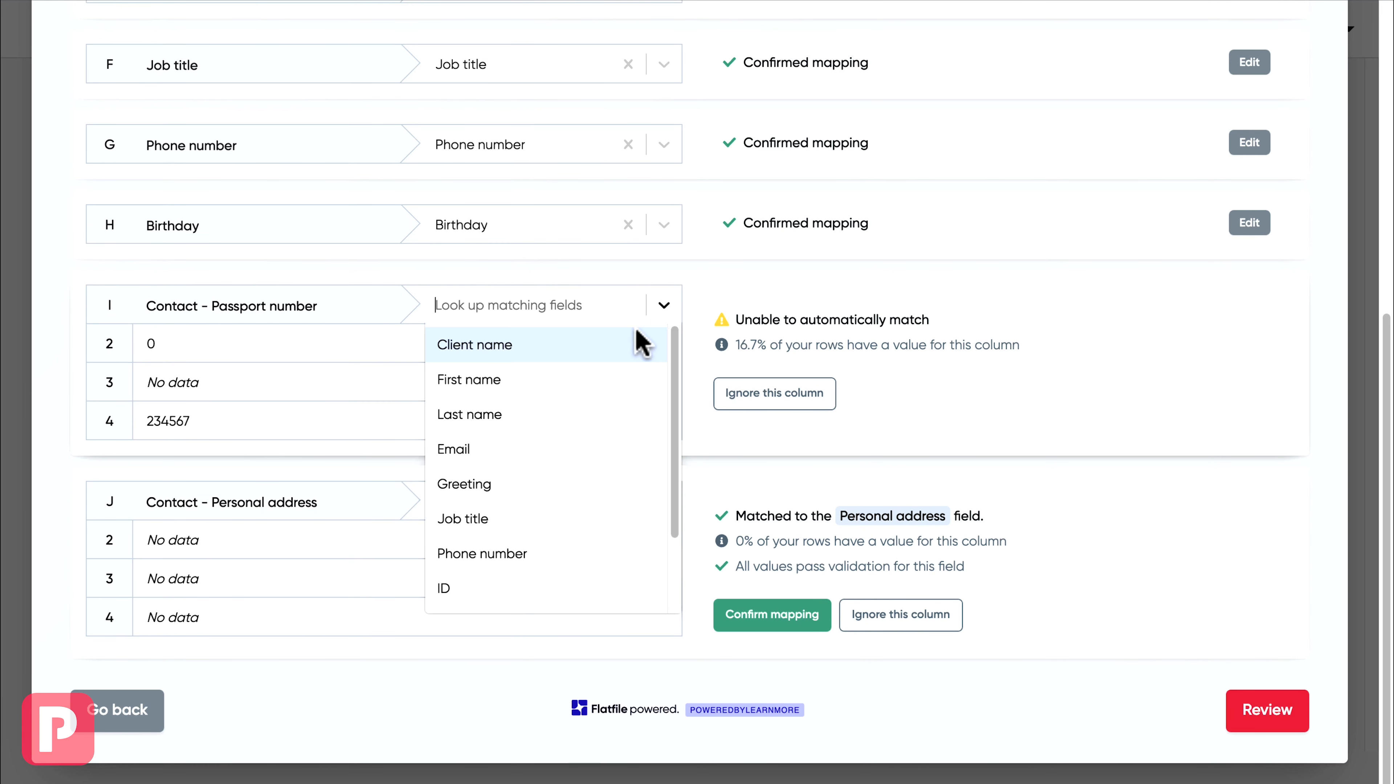
scroll(555, 406, down, 2)
click(518, 562)
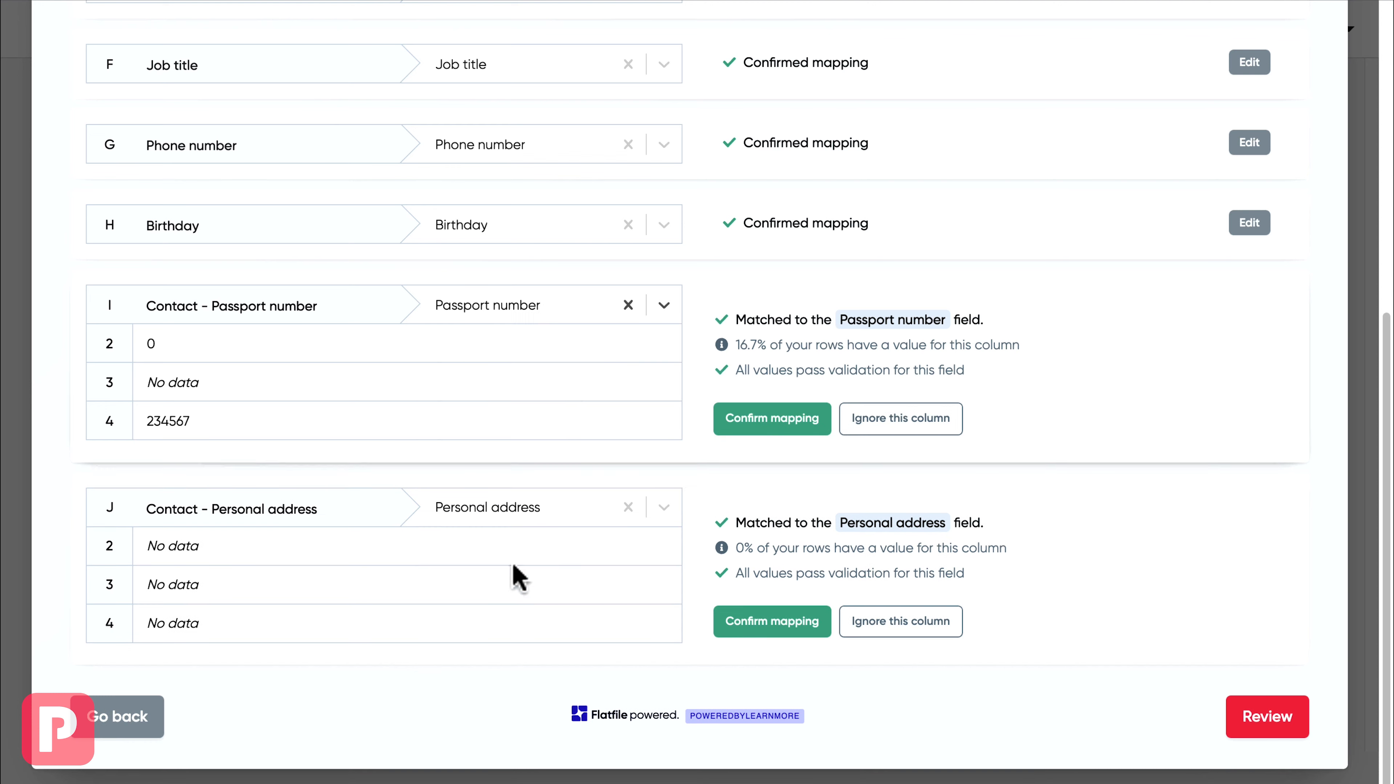
click(738, 422)
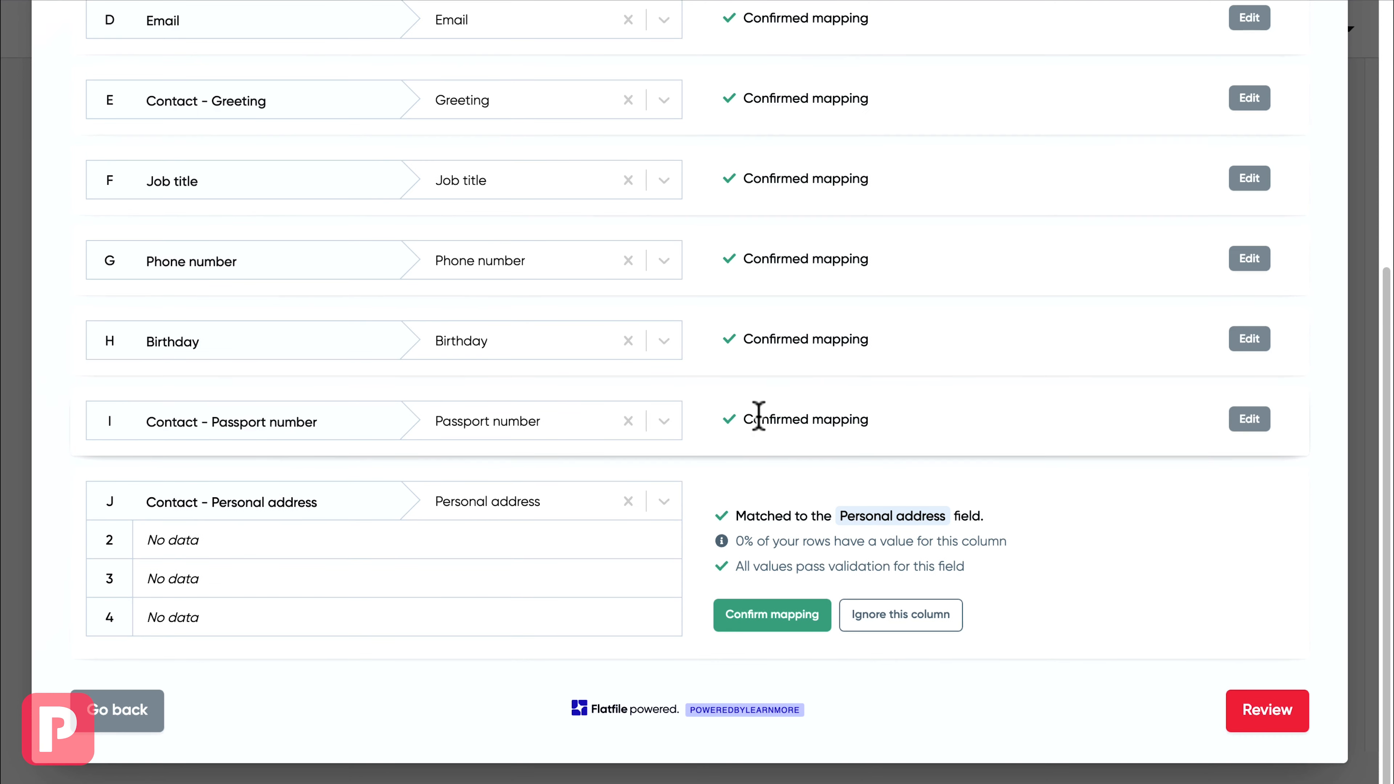
Step: Confirm the Personal address mapping and proceed to the review of the contact data
click(760, 615)
scroll(768, 462, up, 5)
scroll(768, 466, down, 5)
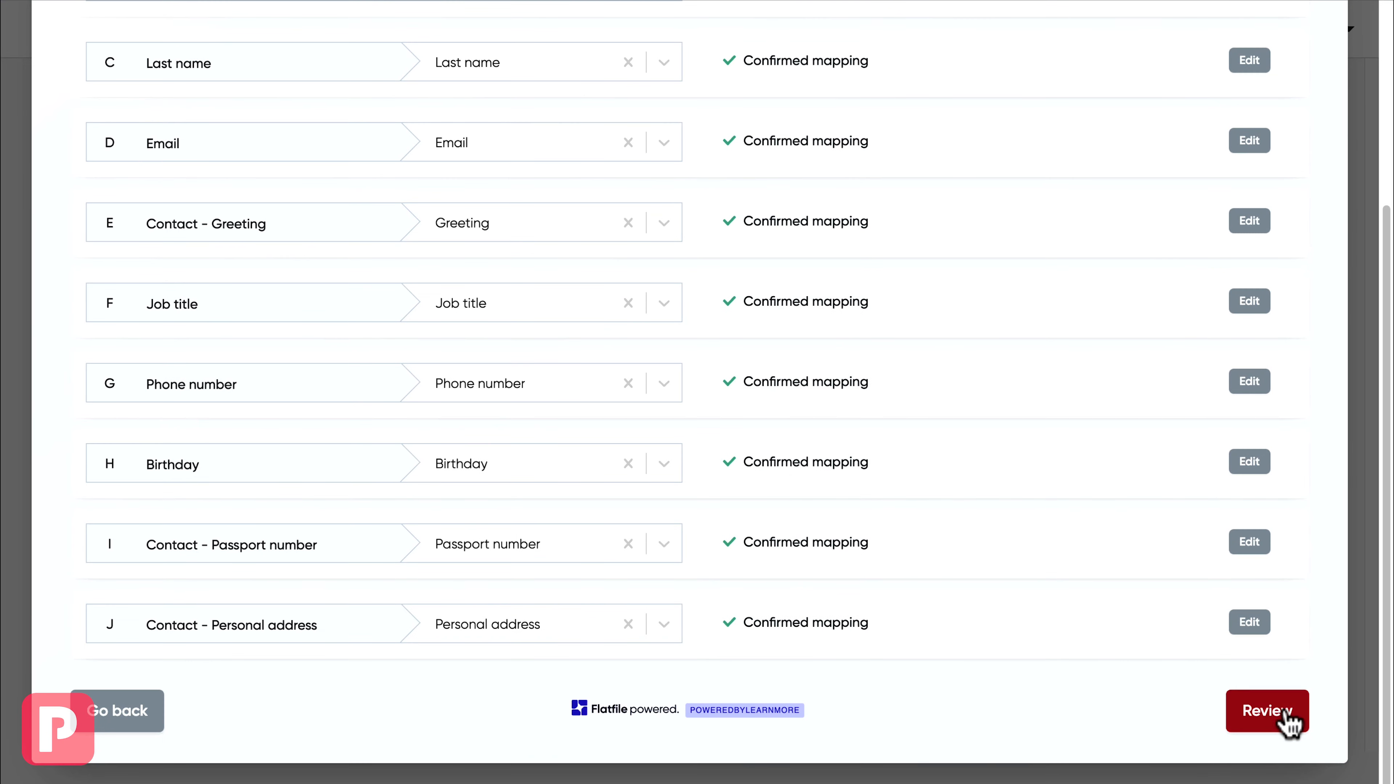
click(1255, 723)
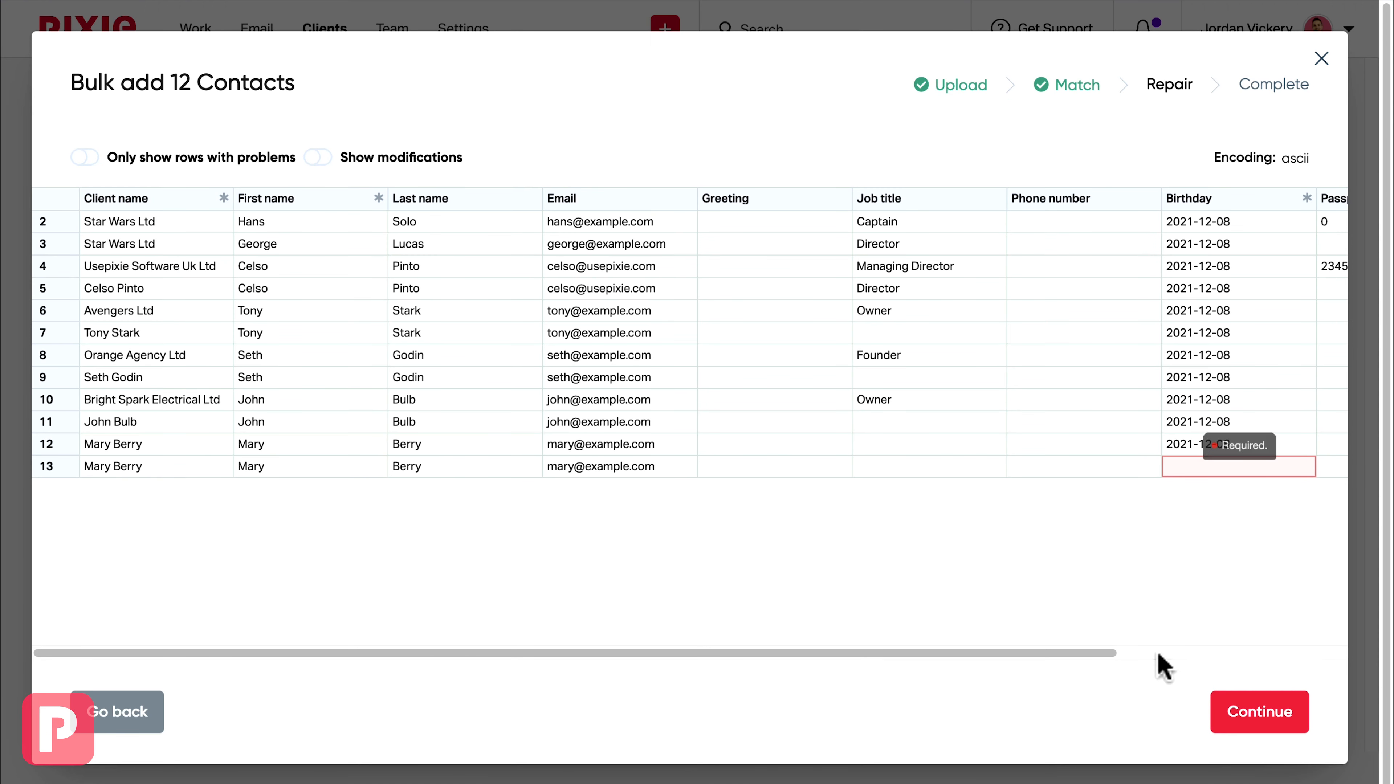
Step: Limit the contacts table to rows with problems and enter a date of birth in row 13's empty Birthday cell
click(85, 158)
drag(303, 655, 726, 633)
mouse_move(911, 223)
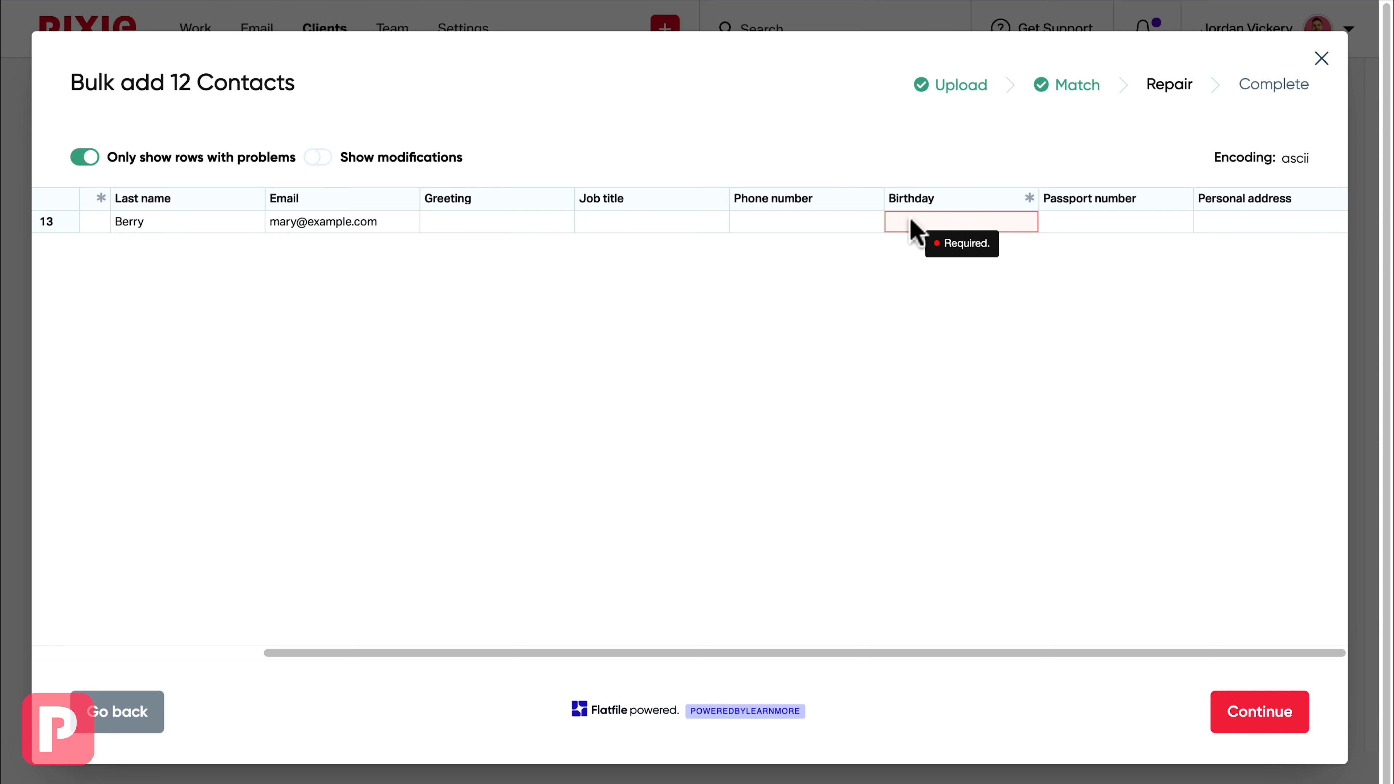
click(911, 222)
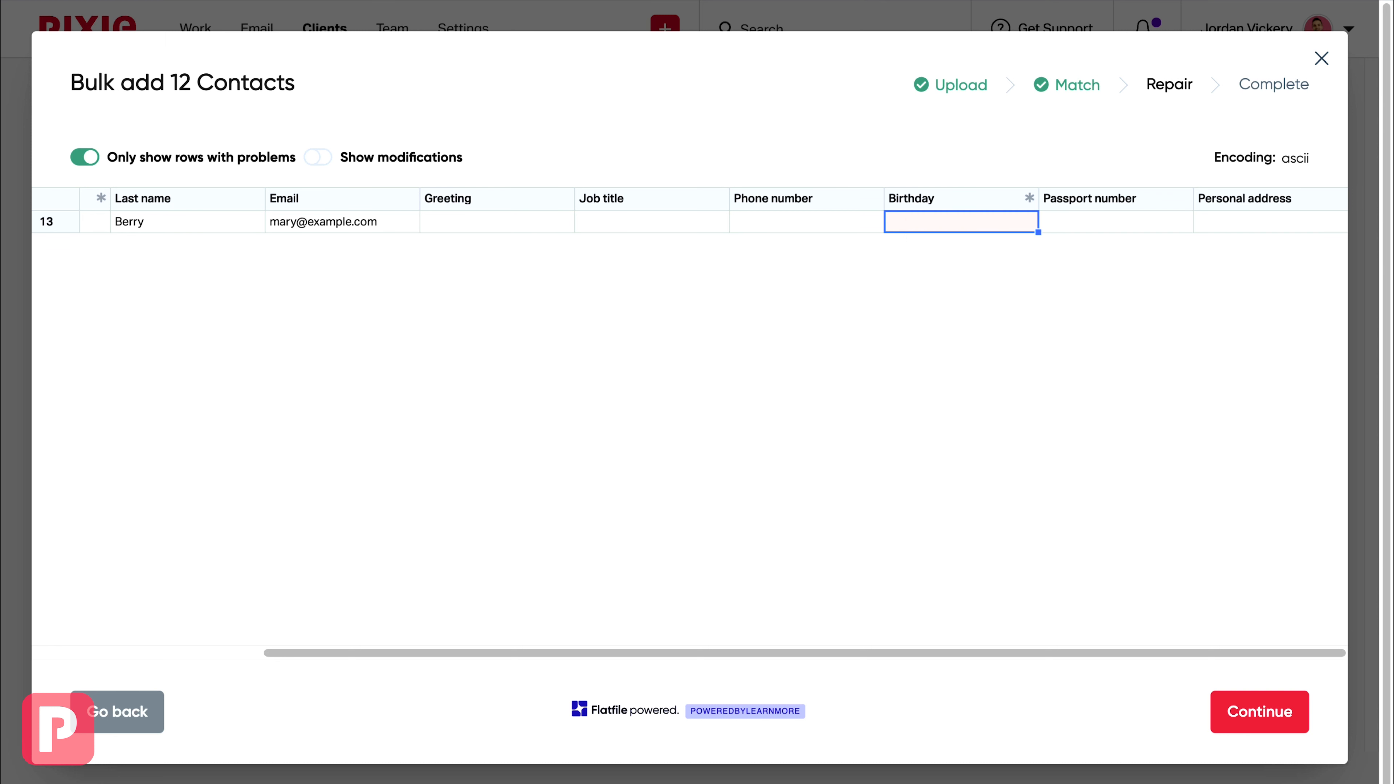
text(28/03/93)
click(663, 315)
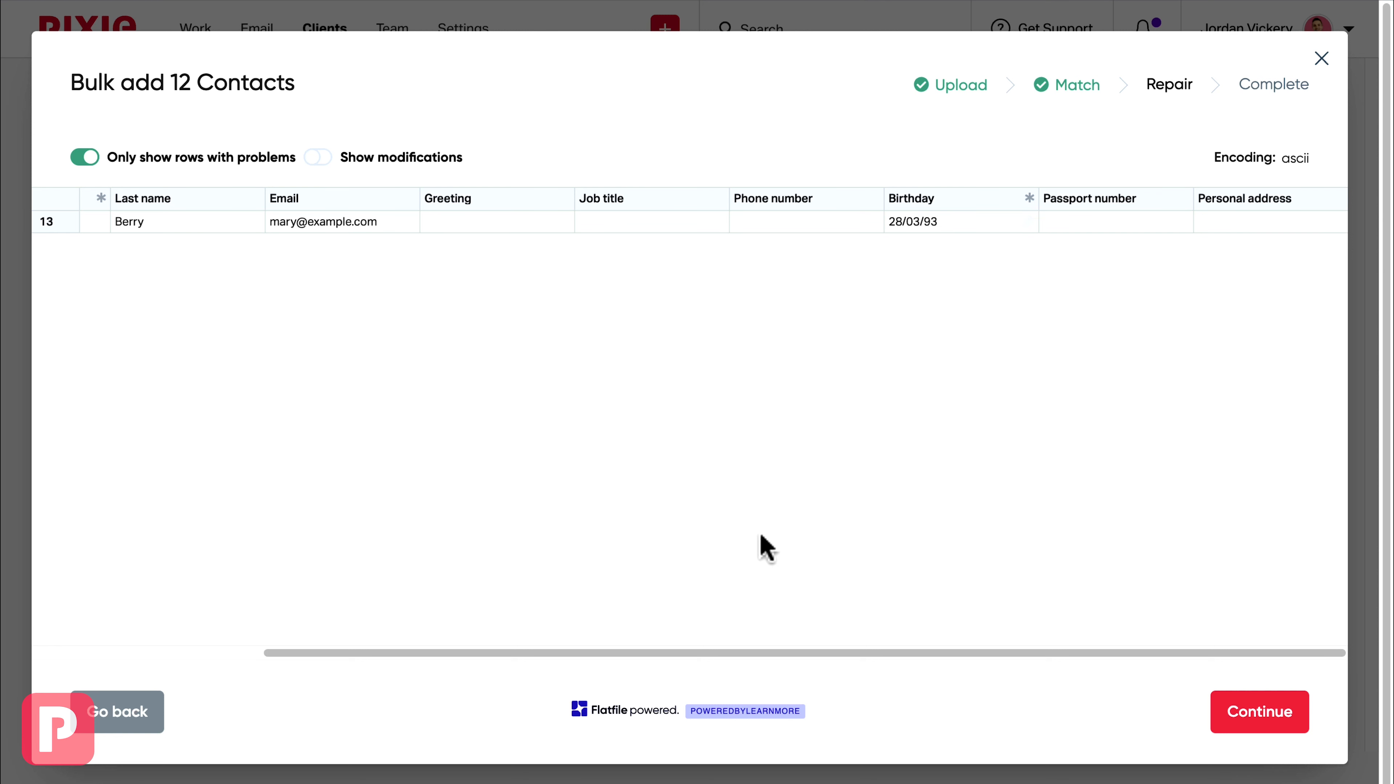
Step: Submit the contacts import with confirmation and open the Bright Spark Electrical Ltd client record
click(1248, 724)
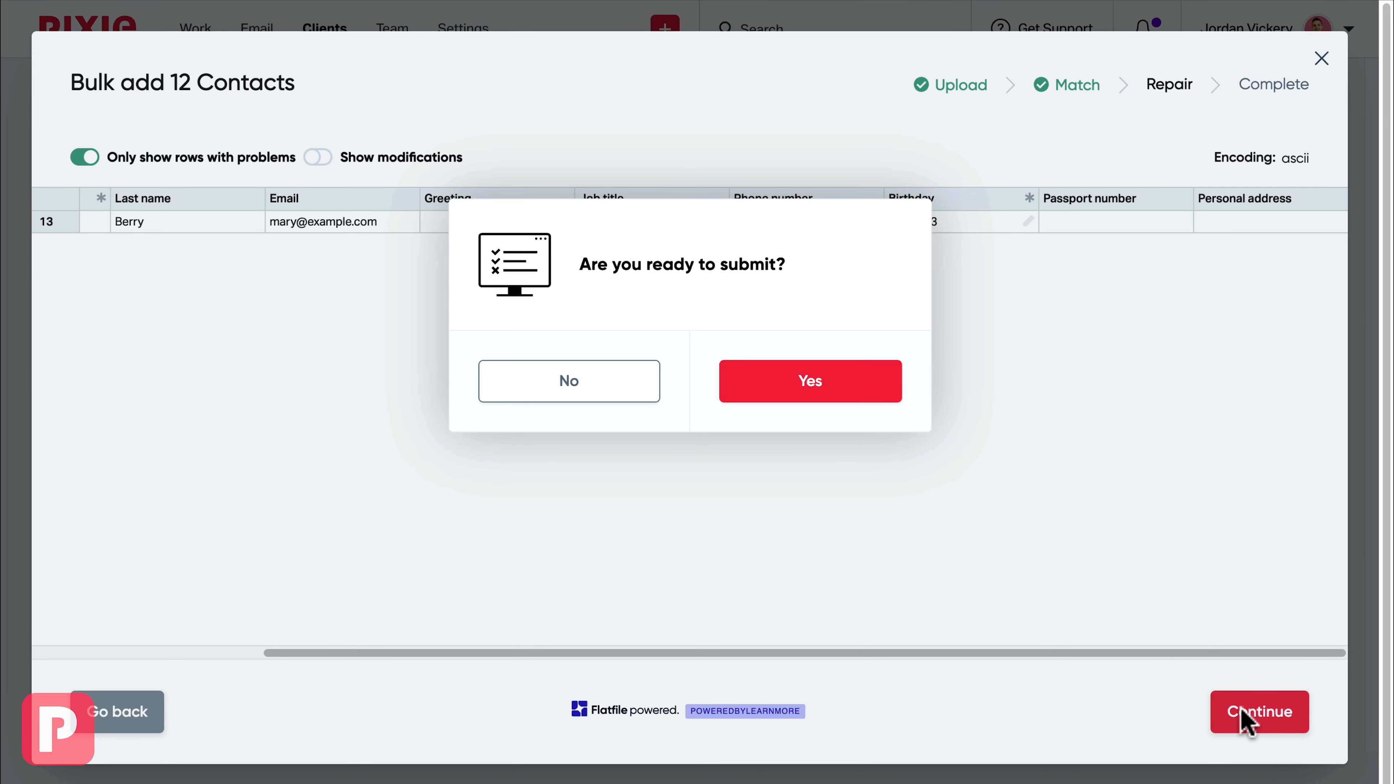
click(814, 389)
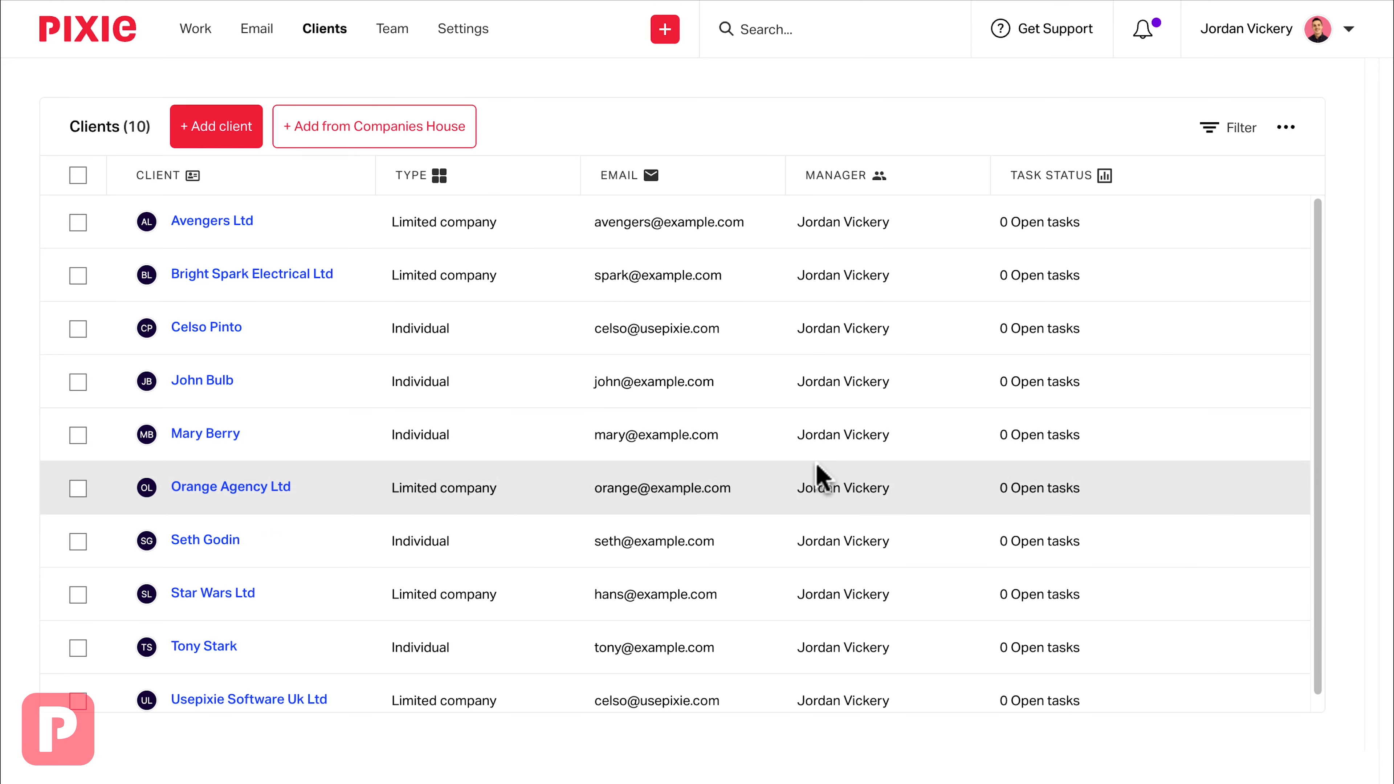
click(240, 278)
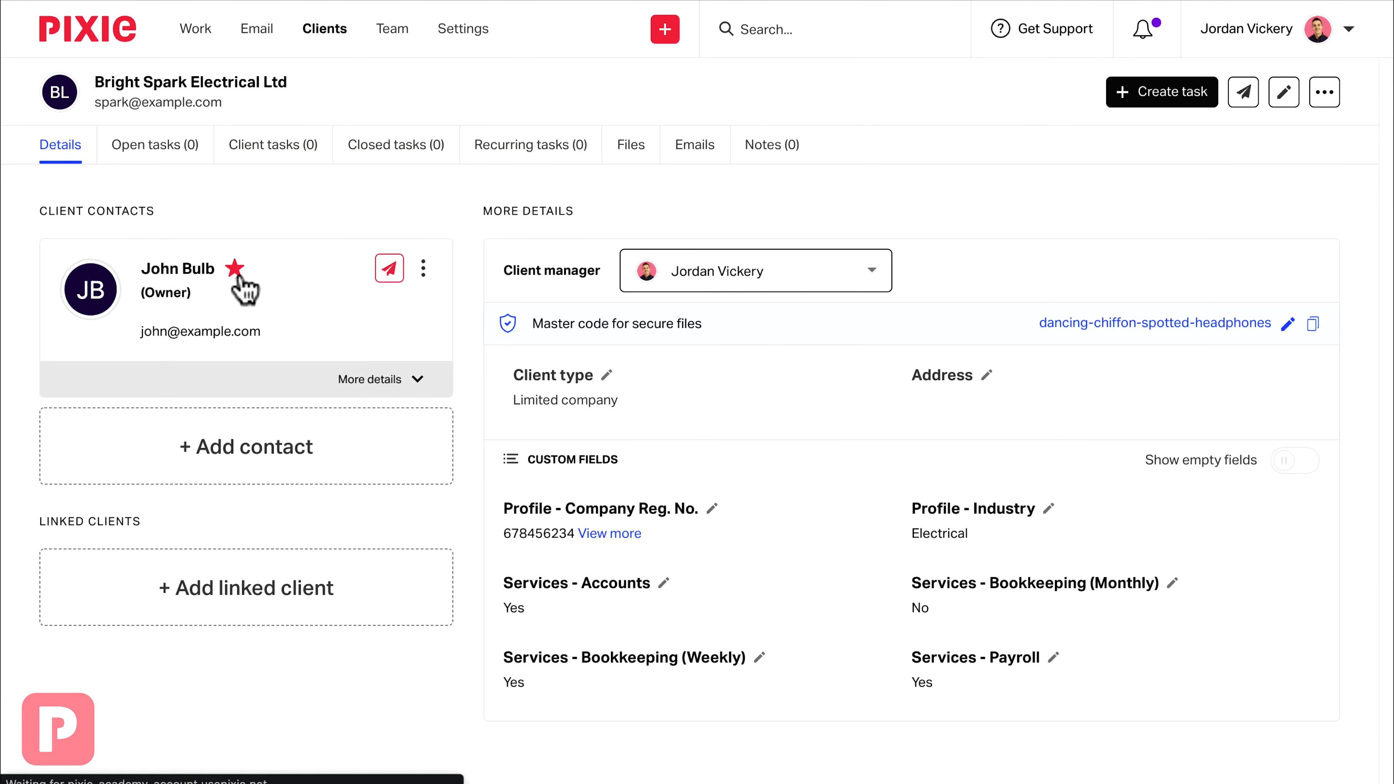